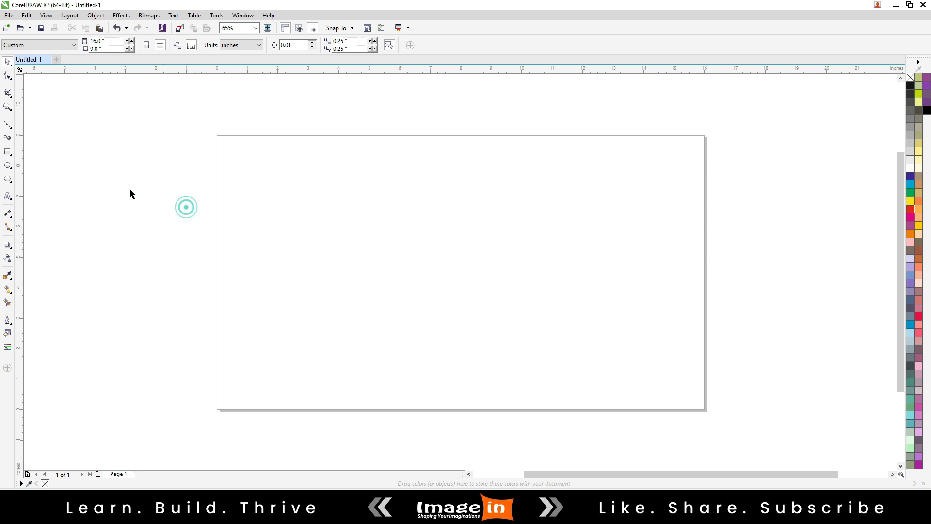
# Create a page-sized rectangle and give it a horizontal linear gradient fill running from its left edge to its right edge.
pyautogui.doubleClick(7, 151)
pyautogui.scroll(3, 411, 245)
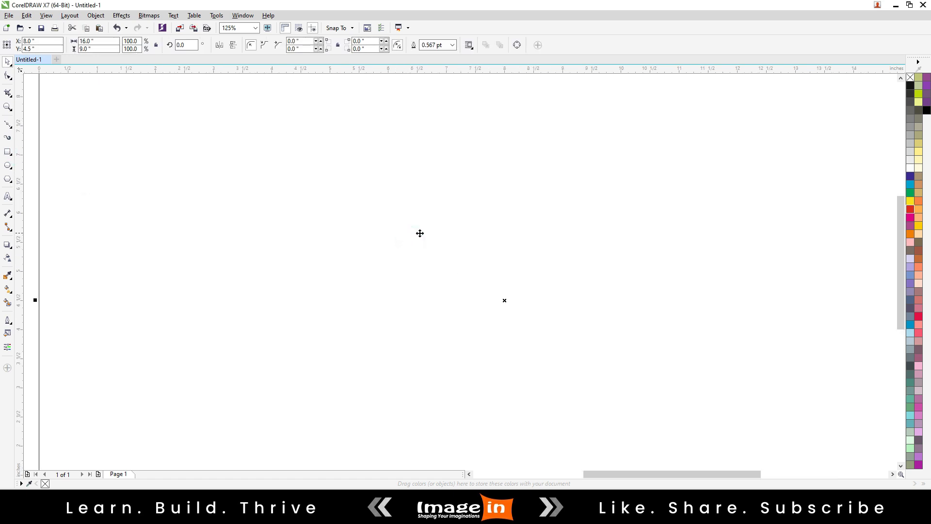
pyautogui.scroll(-1, 420, 233)
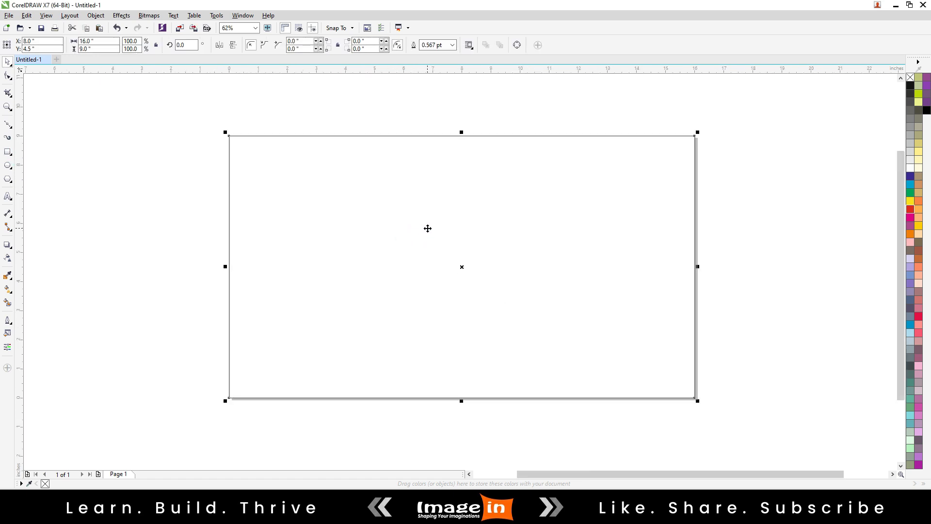
pyautogui.click(8, 288)
pyautogui.moveTo(231, 259); pyautogui.dragTo(690, 266)
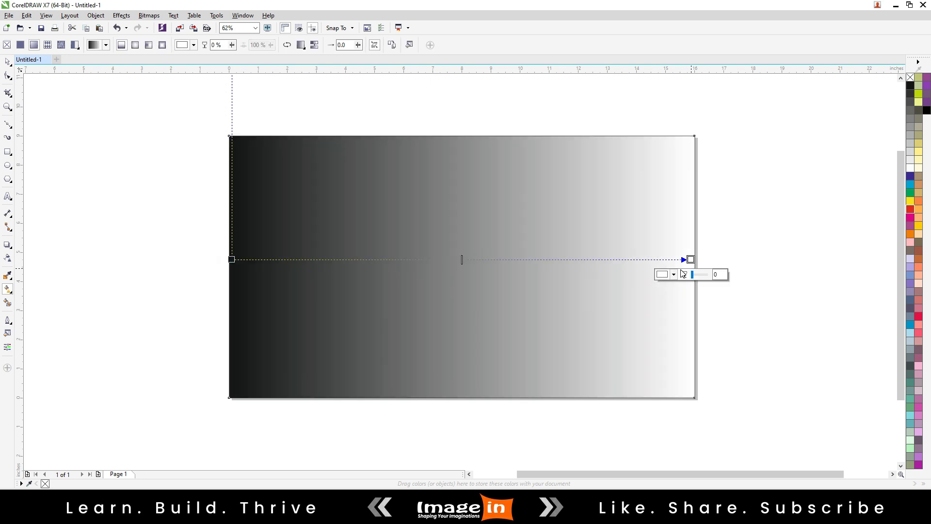
# Recolour the rectangle's gradient so it runs from dark blue at the left end to magenta-purple at the right end.
pyautogui.moveTo(919, 465); pyautogui.dragTo(691, 260)
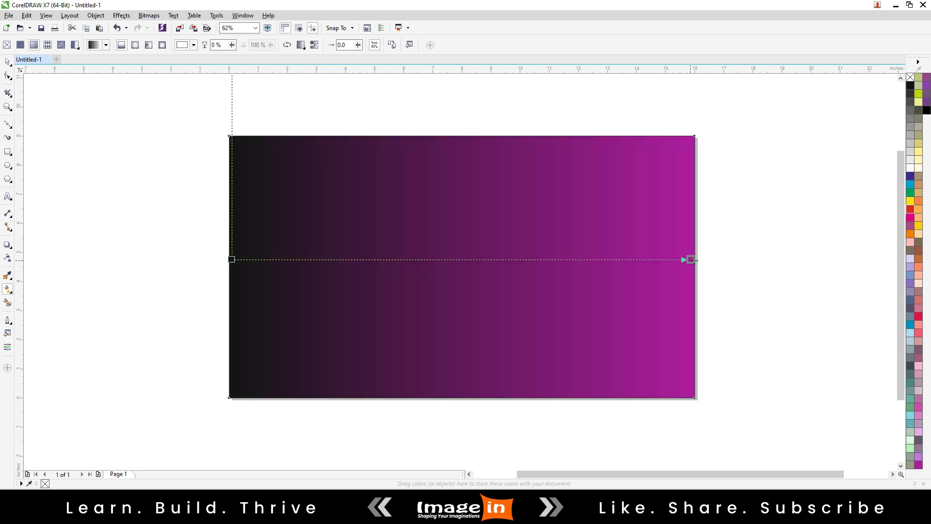
pyautogui.moveTo(911, 176); pyautogui.dragTo(369, 240)
pyautogui.moveTo(235, 256); pyautogui.dragTo(232, 261)
pyautogui.press('space')
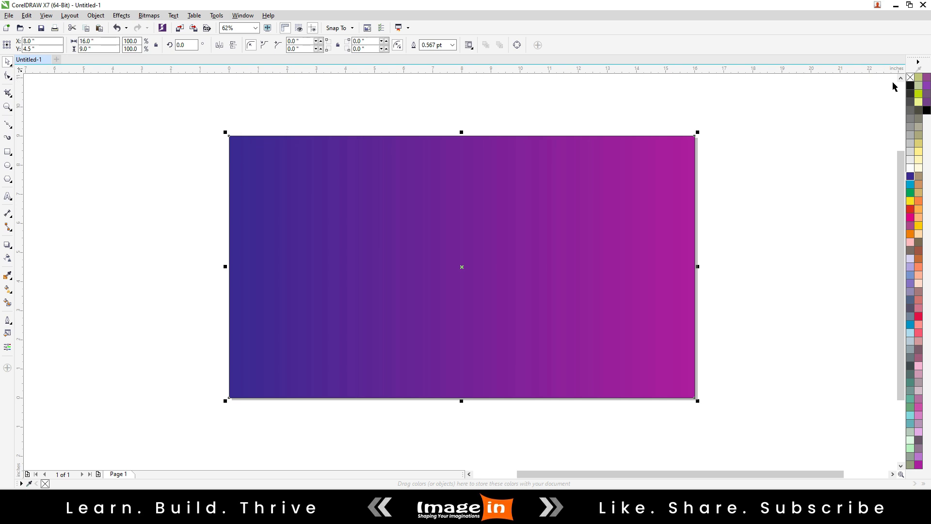
# Smooth the background gradient's colour transition and remove the rectangle's outline.
pyautogui.press('g')
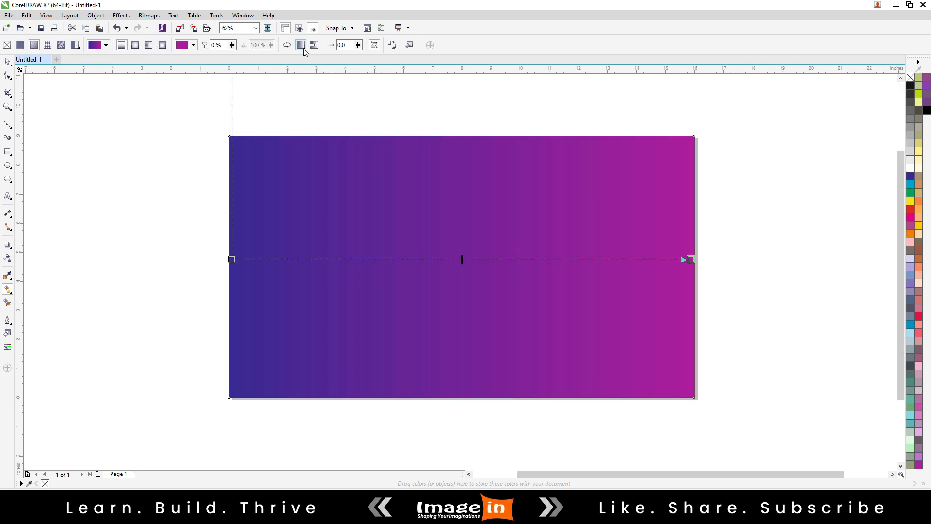
pyautogui.click(301, 45)
pyautogui.press('space')
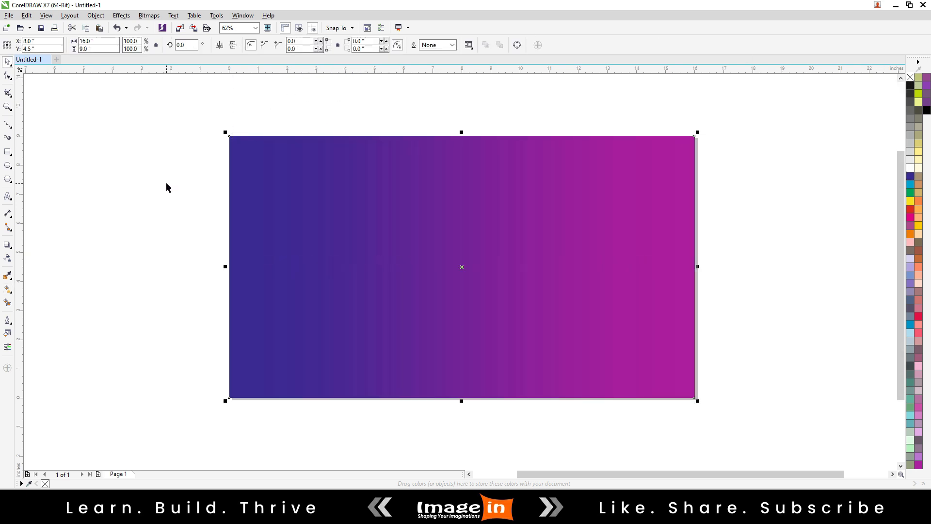
pyautogui.click(166, 183)
# Add the artistic text "YOUNG FINISHERS T-20 CRICKET SERIES" near the upper left of the background.
pyautogui.click(7, 196)
pyautogui.click(191, 171)
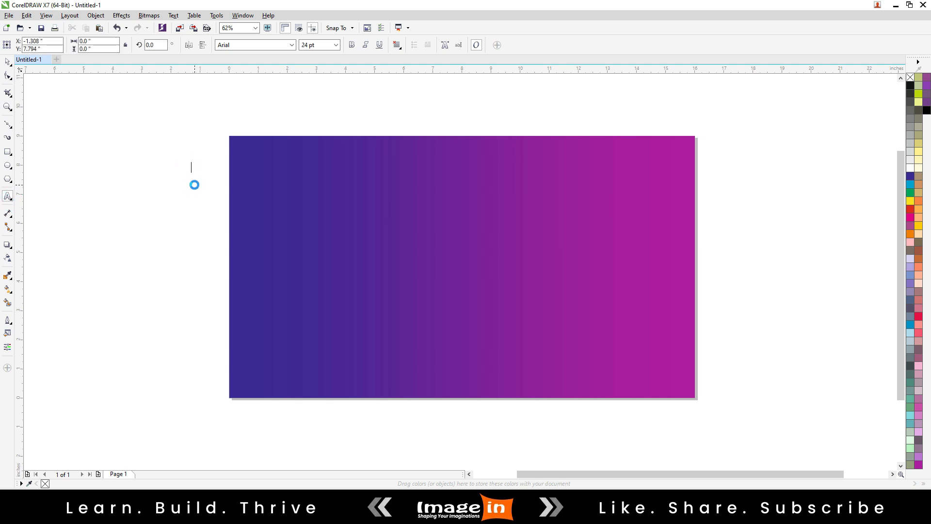
pyautogui.write('YOUNG FINISHERS T-20')
pyautogui.press('Escape')
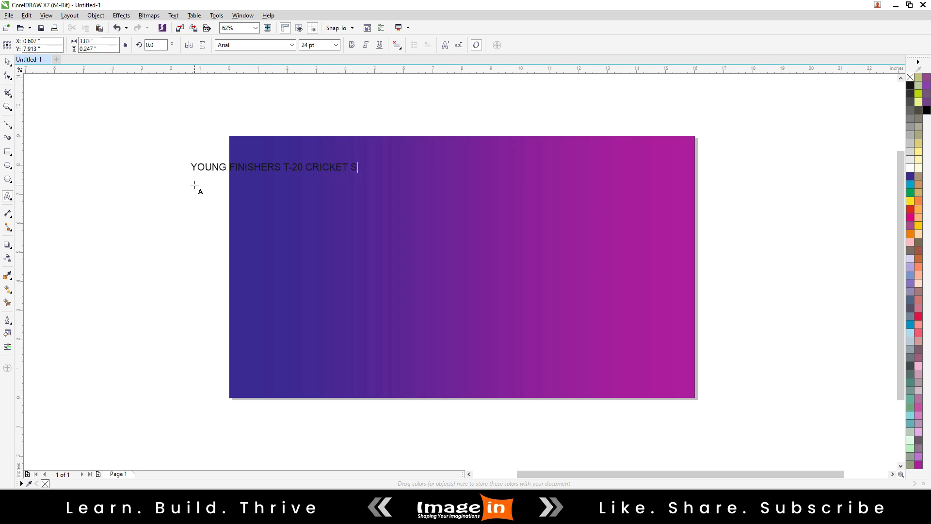
pyautogui.press('Escape')
# Set the title in Barlow Condensed SemiBold and scale it to about 80 pt so it spans the background's upper edge.
pyautogui.click(292, 45)
pyautogui.click(282, 75)
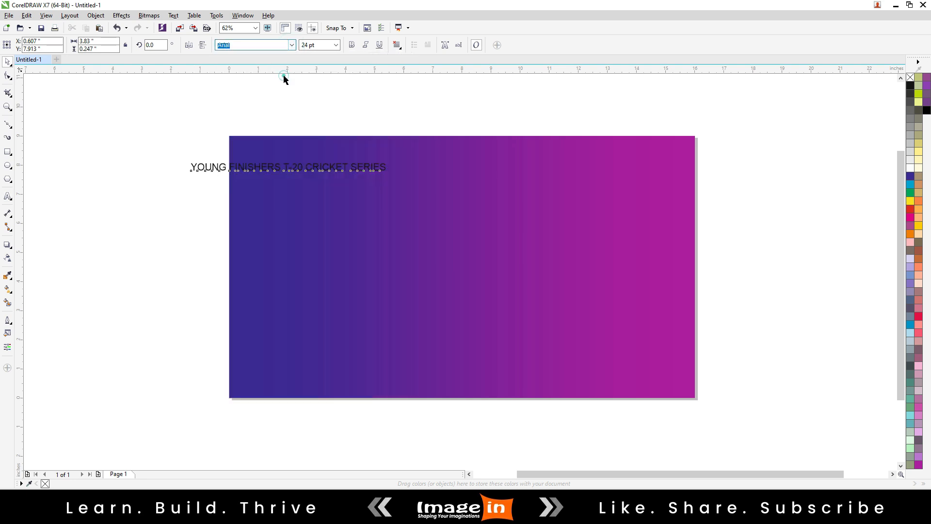
pyautogui.moveTo(327, 175); pyautogui.dragTo(657, 239)
pyautogui.moveTo(393, 175); pyautogui.dragTo(442, 155)
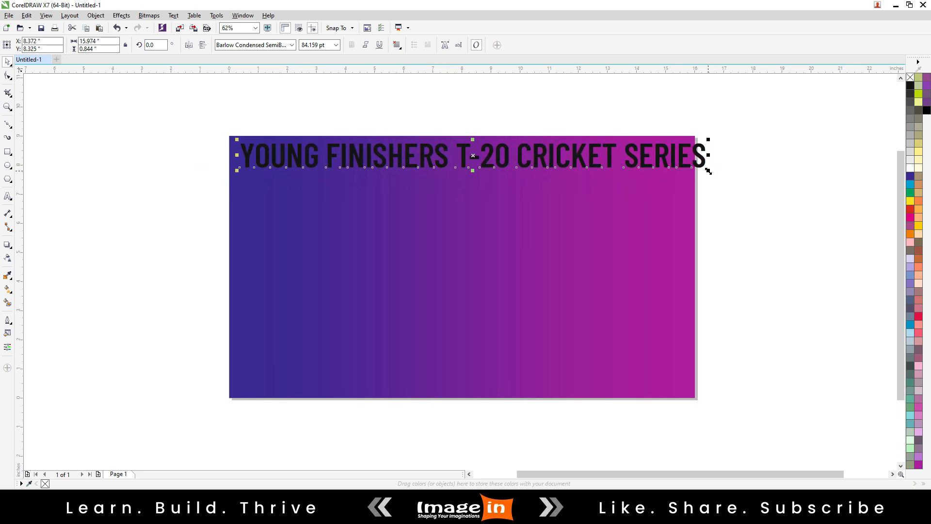
pyautogui.moveTo(708, 171); pyautogui.dragTo(687, 169)
# Colour the title text white and deselect it.
pyautogui.click(910, 168)
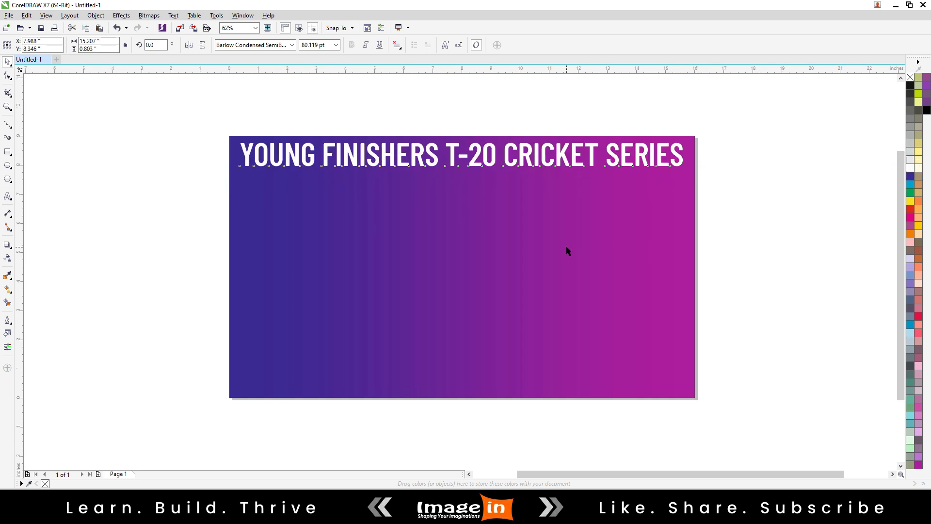
pyautogui.click(567, 247)
pyautogui.click(736, 257)
# Draw a square below the start of the title and set its size to 1.5 by 1.5 inches.
pyautogui.scroll(-1, 2, 155)
pyautogui.click(7, 152)
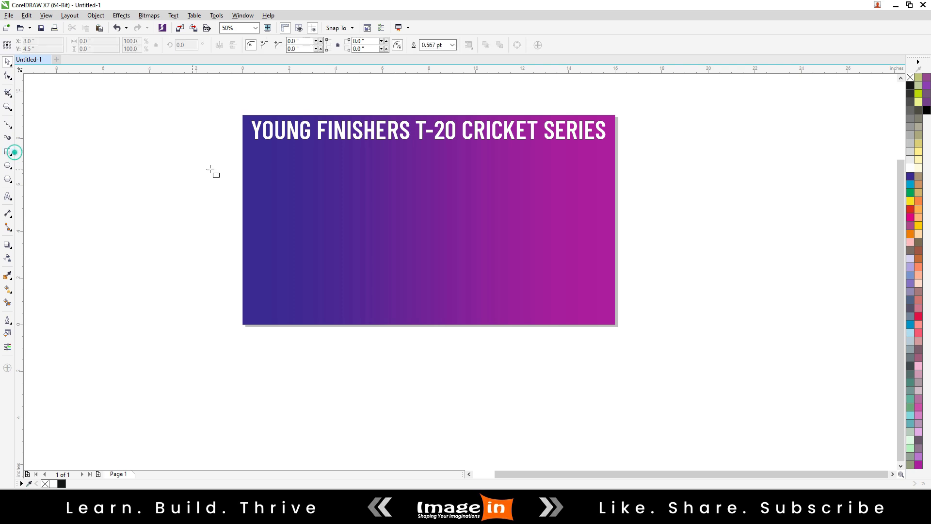
pyautogui.scroll(2, 269, 160)
pyautogui.moveTo(243, 147); pyautogui.dragTo(320, 225)
pyautogui.press('space')
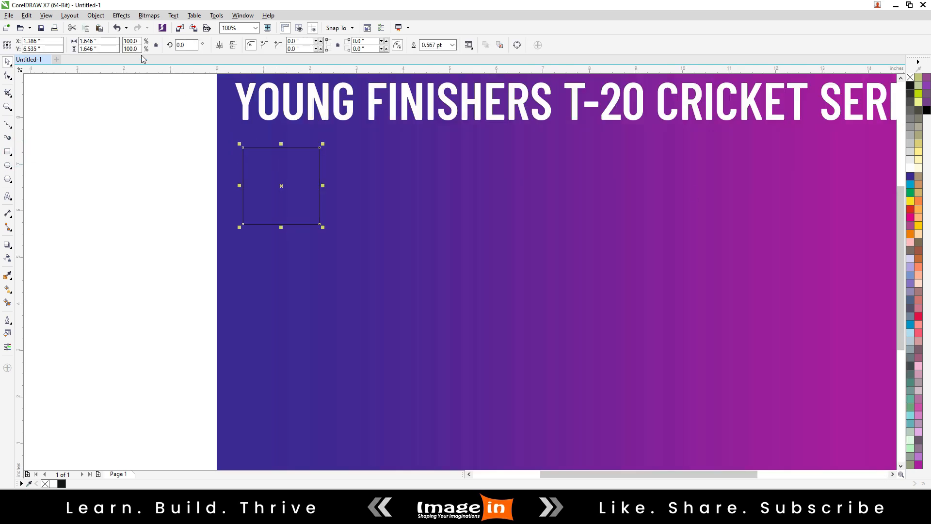
pyautogui.doubleClick(97, 41)
pyautogui.write('1.5')
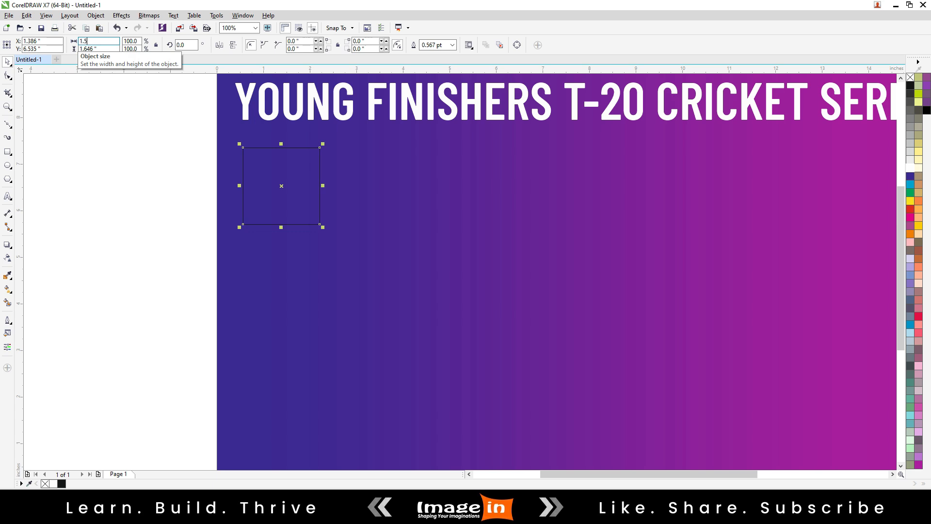
pyautogui.write('1.5')
pyautogui.press('Return')
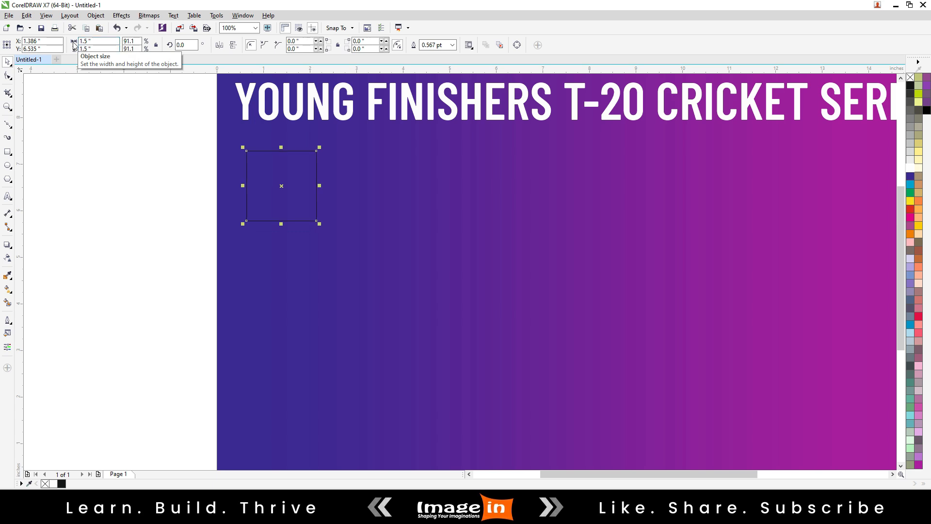
# Fill the square black, place a white copy directly beside it on the right, and remove both outlines.
pyautogui.click(911, 85)
pyautogui.moveTo(242, 185); pyautogui.dragTo(389, 185)
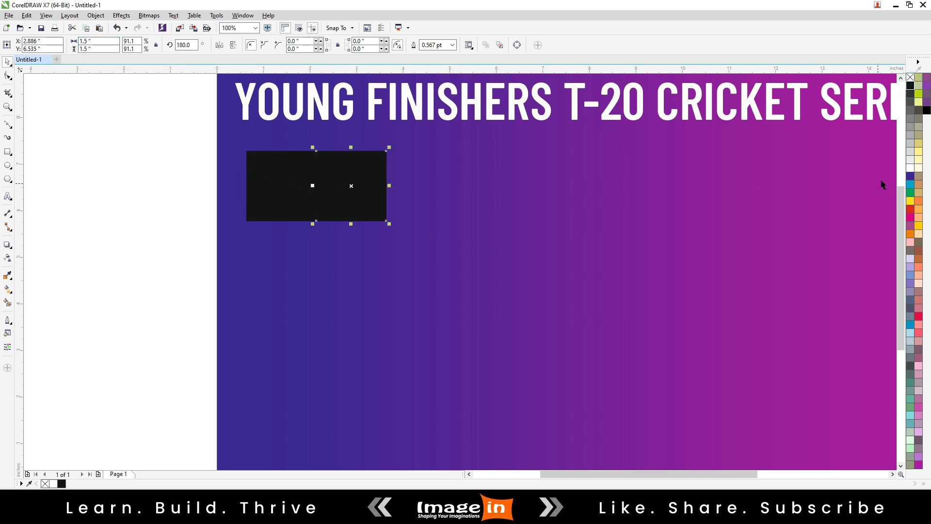
pyautogui.click(911, 167)
pyautogui.keyDown('shift'); pyautogui.click(254, 165); pyautogui.keyUp('shift')
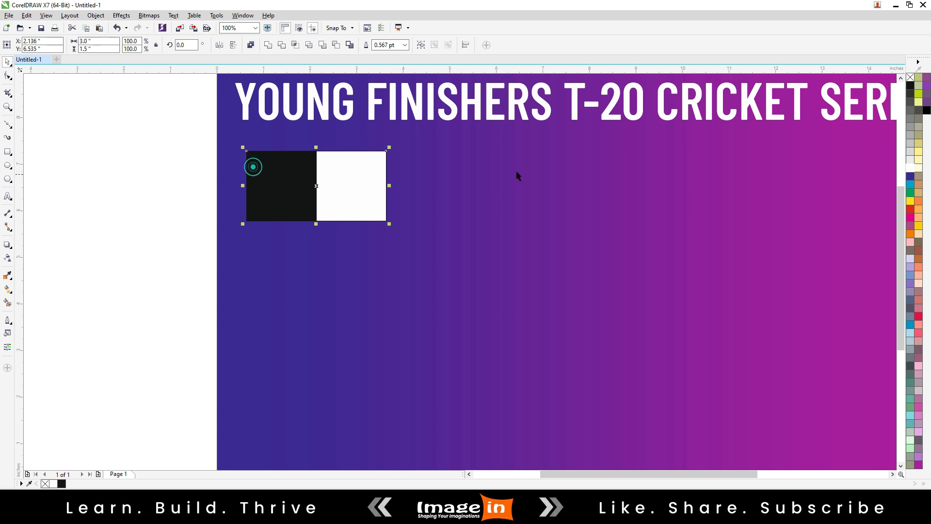
pyautogui.rightClick(911, 79)
pyautogui.click(141, 174)
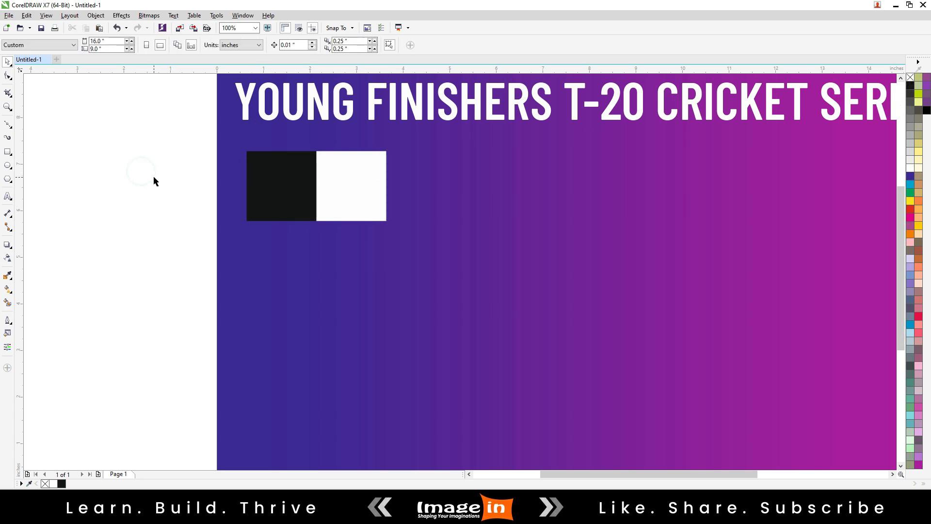
pyautogui.rightClick(154, 176)
pyautogui.click(177, 224)
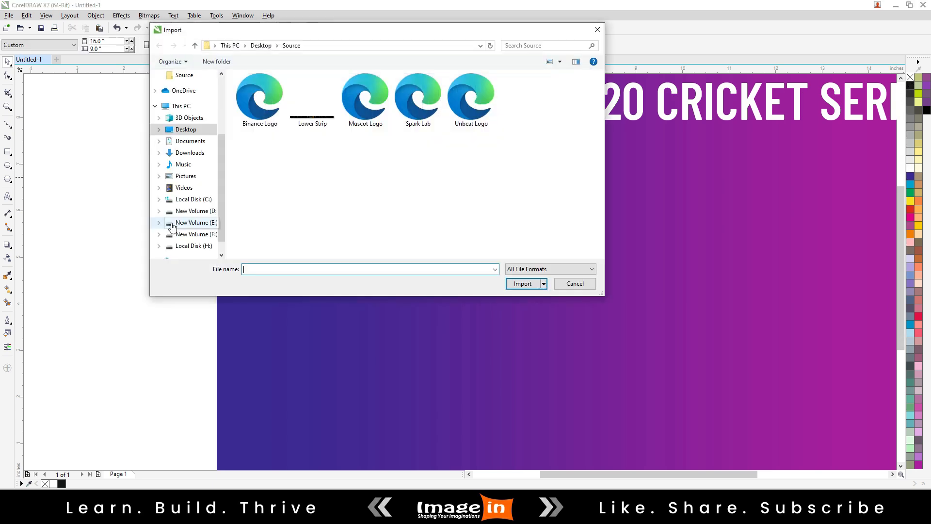
pyautogui.press('Escape')
# Import the Binance Logo file from the Source folder and centre the logo on the white square.
pyautogui.rightClick(140, 211)
pyautogui.click(170, 250)
pyautogui.doubleClick(283, 123)
pyautogui.click(104, 165)
pyautogui.moveTo(132, 209); pyautogui.dragTo(351, 197)
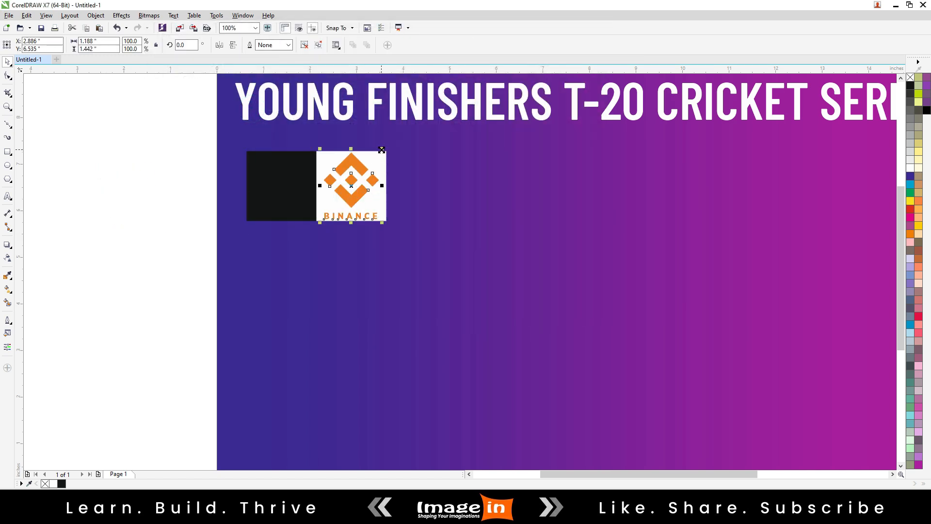
# Scale the Binance logo down about its centre to about 0.89 by 1.08 inches, leaving a margin inside the white square.
pyautogui.moveTo(382, 150); pyautogui.dragTo(382, 158)
pyautogui.click(384, 169)
pyautogui.press('Escape')
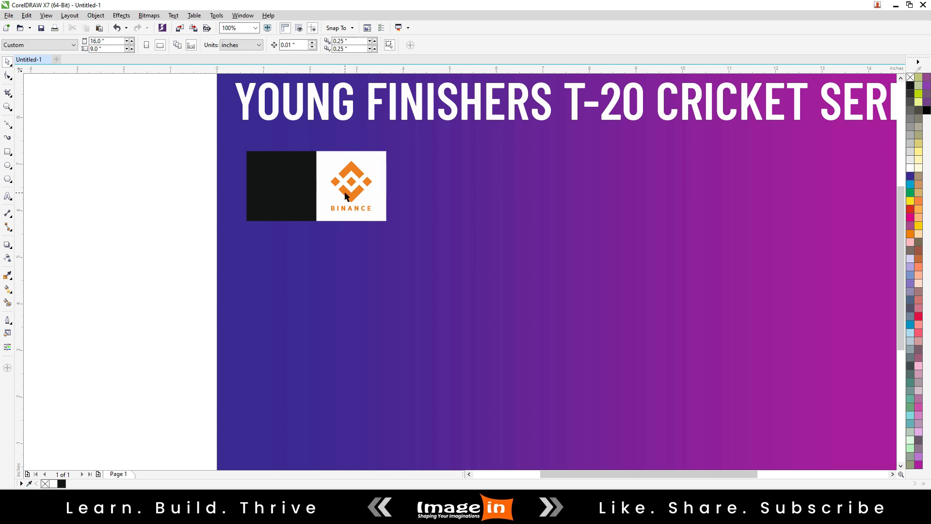
# Copy the Binance logo onto the black square and colour the copy white.
pyautogui.moveTo(346, 195); pyautogui.dragTo(278, 197)
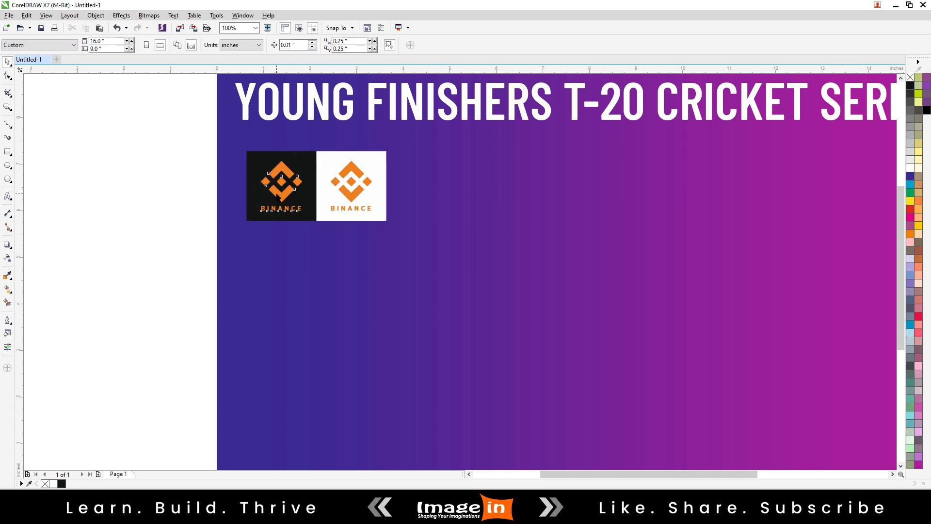
pyautogui.click(911, 169)
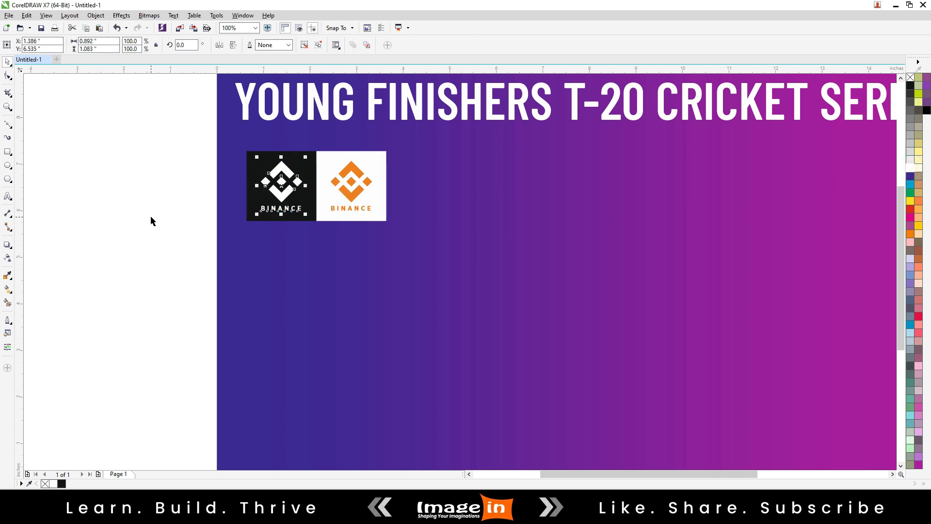
pyautogui.click(150, 217)
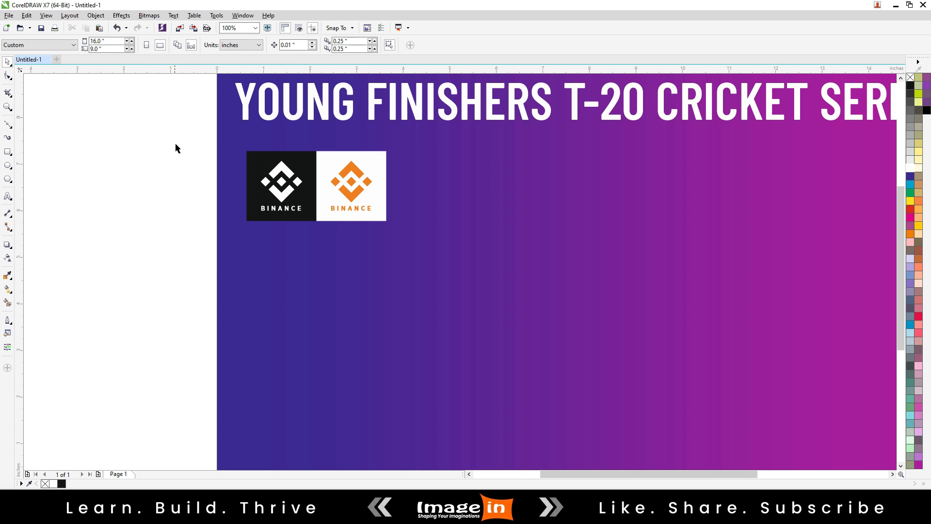
# Make a mirrored copy of both logo tiles directly below them and flip it horizontally to form a checkerboard.
pyautogui.moveTo(175, 142); pyautogui.dragTo(435, 252)
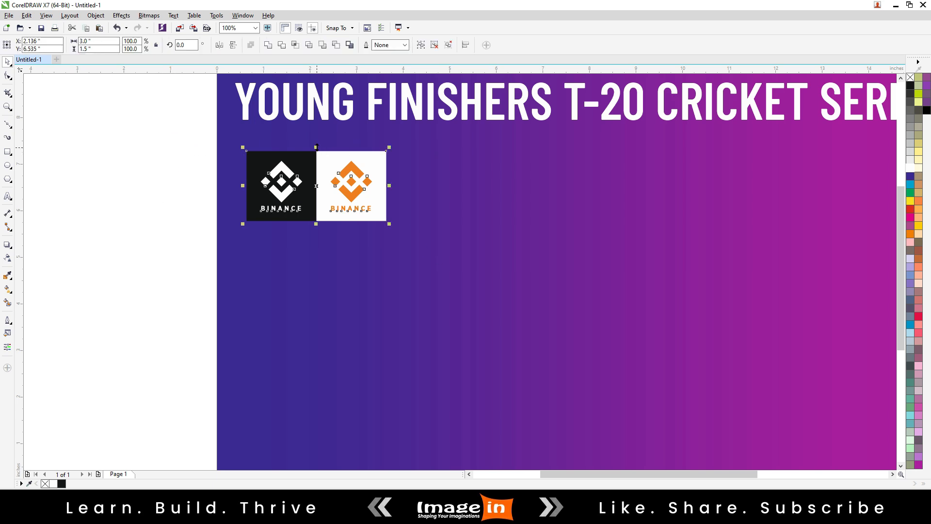
pyautogui.moveTo(317, 147); pyautogui.dragTo(317, 294)
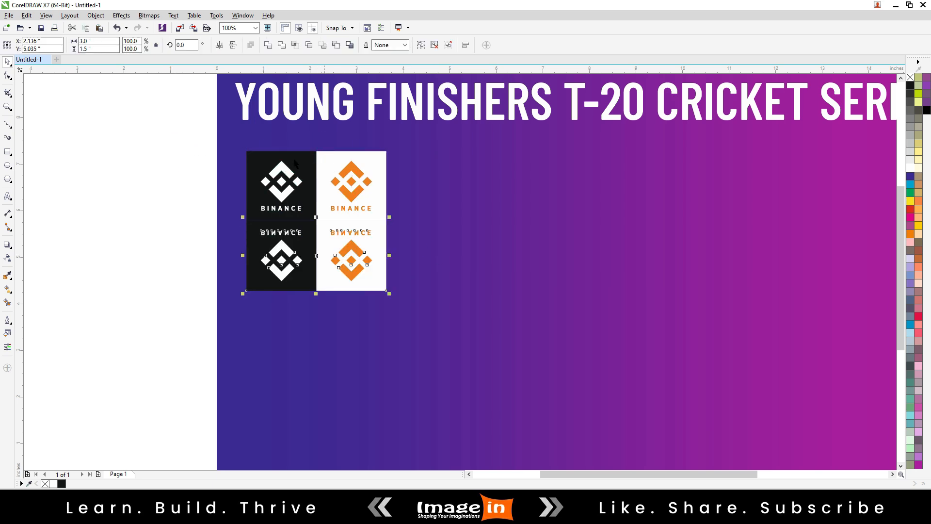
pyautogui.click(220, 46)
pyautogui.click(151, 242)
# Flip the two Binance logos in the lower row vertically so they stand upright.
pyautogui.click(268, 272)
pyautogui.keyDown('shift'); pyautogui.click(350, 277); pyautogui.keyUp('shift')
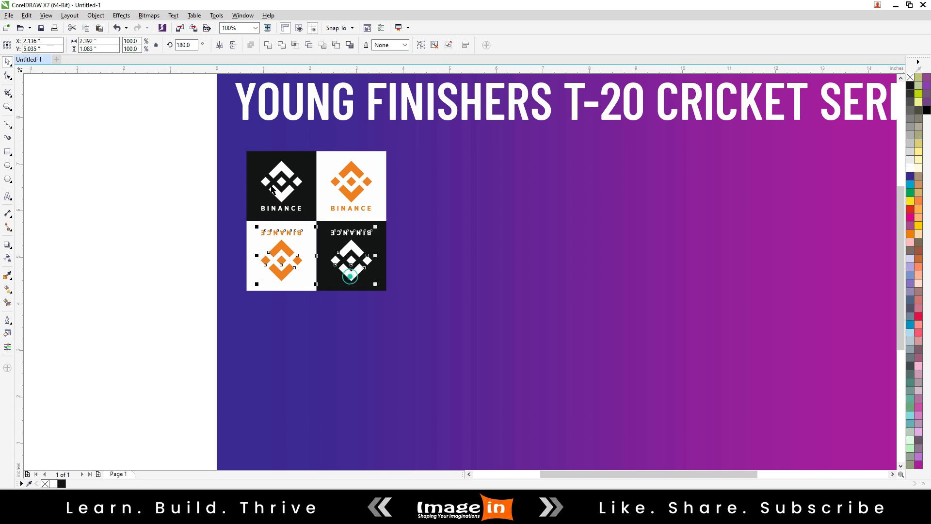
pyautogui.click(233, 44)
pyautogui.click(154, 212)
# Flip each lower-row Binance logo horizontally so its lettering reads correctly.
pyautogui.click(292, 254)
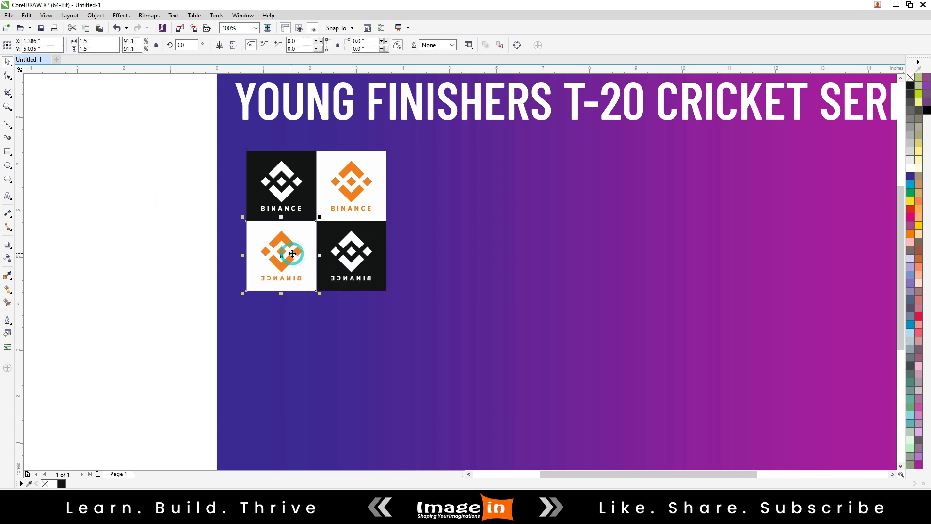
pyautogui.click(292, 253)
pyautogui.click(219, 44)
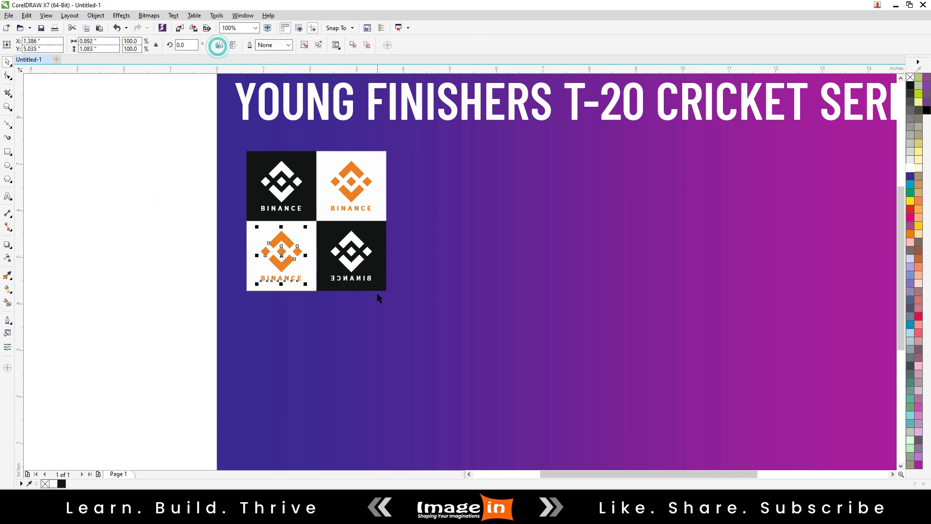
pyautogui.click(354, 266)
pyautogui.click(219, 44)
pyautogui.click(187, 170)
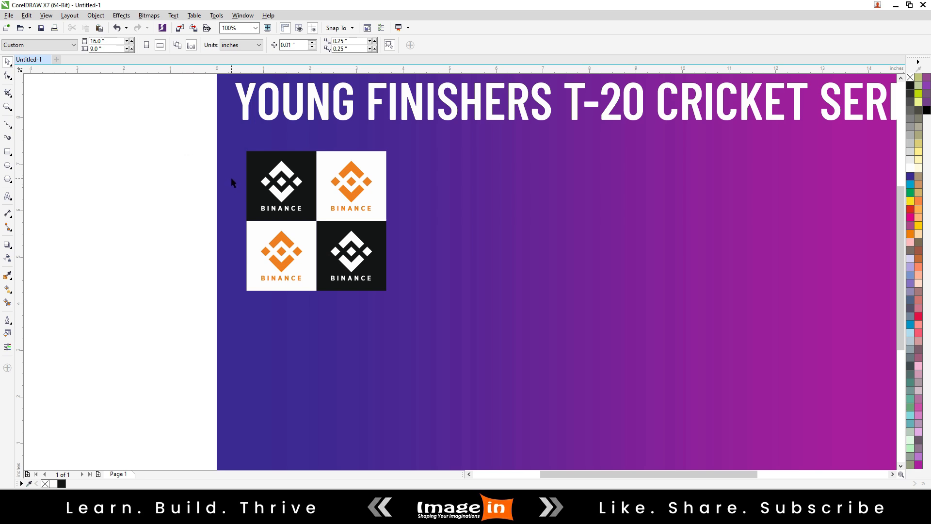
# Extend the 2×2 logo block to six columns with two adjoining copies on its right, flipping each copy horizontally to read correctly.
pyautogui.moveTo(187, 131); pyautogui.dragTo(390, 334)
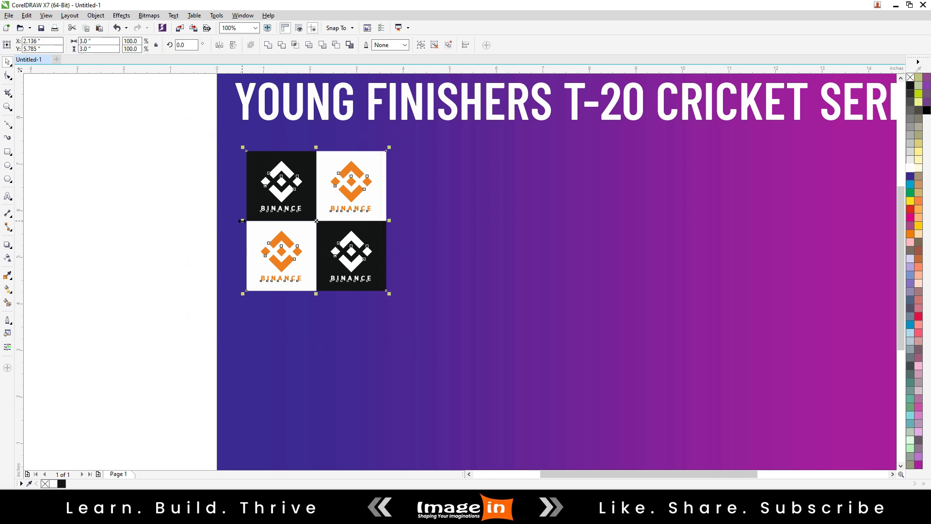
pyautogui.moveTo(242, 221); pyautogui.dragTo(603, 228)
pyautogui.rightClick(411, 229)
pyautogui.click(219, 45)
pyautogui.rightClick(603, 228)
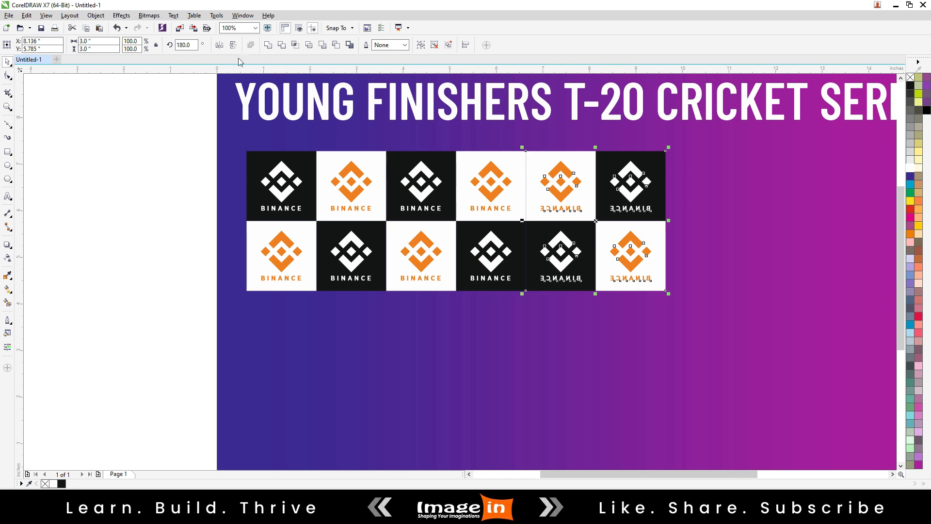
pyautogui.click(219, 45)
# Extend the six-column Binance logo block to six rows with two adjoining copies directly below, flipping each copy vertically to stand upright.
pyautogui.scroll(-1, 222, 118)
pyautogui.moveTo(130, 124); pyautogui.dragTo(482, 256)
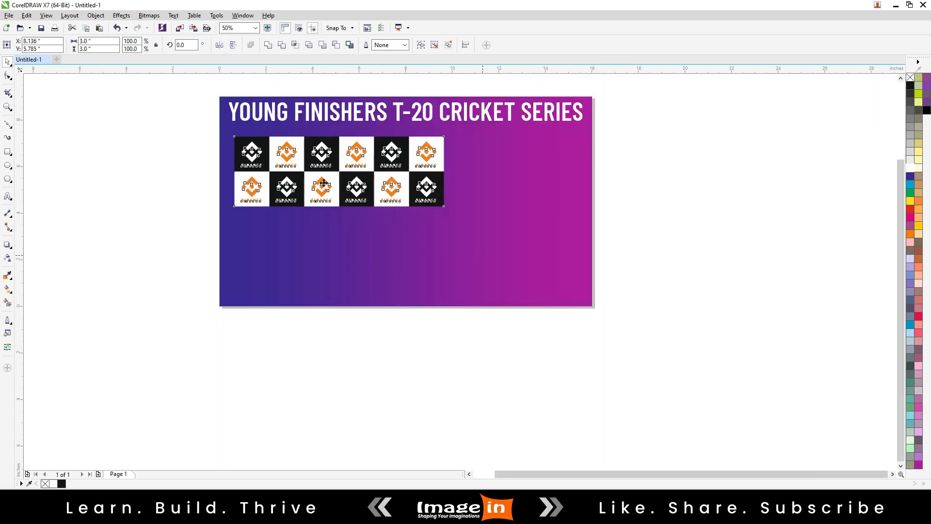
pyautogui.scroll(1, 309, 171)
pyautogui.moveTo(371, 97); pyautogui.dragTo(396, 279)
pyautogui.rightClick(396, 279)
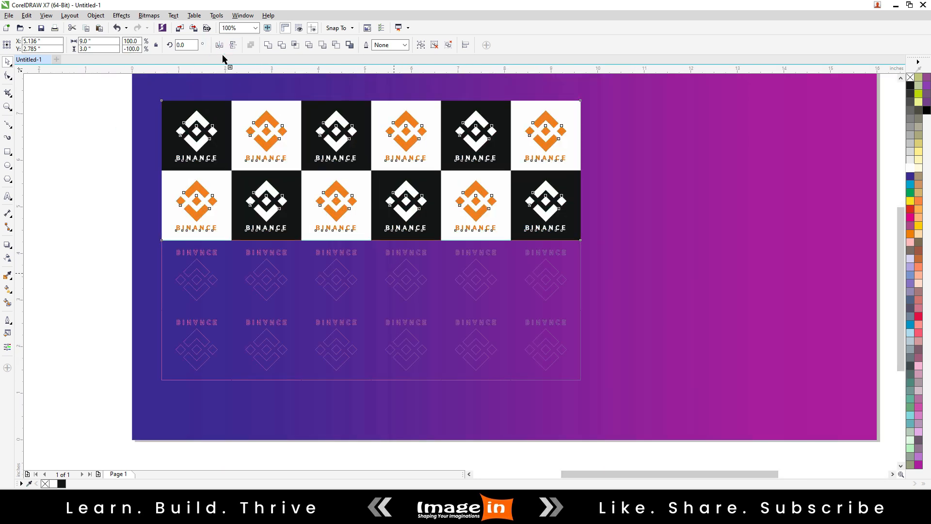
pyautogui.click(233, 45)
pyautogui.scroll(-1, 320, 158)
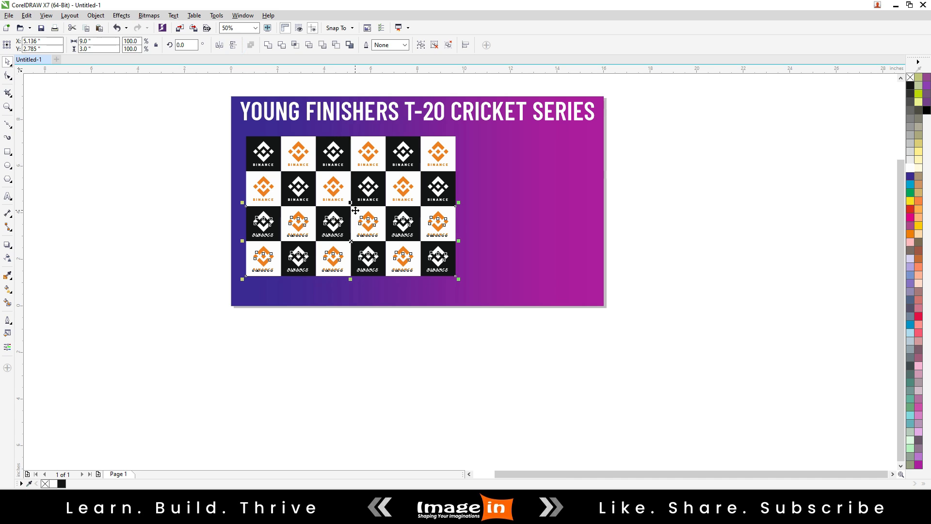
pyautogui.moveTo(350, 202); pyautogui.dragTo(356, 294)
pyautogui.rightClick(356, 294)
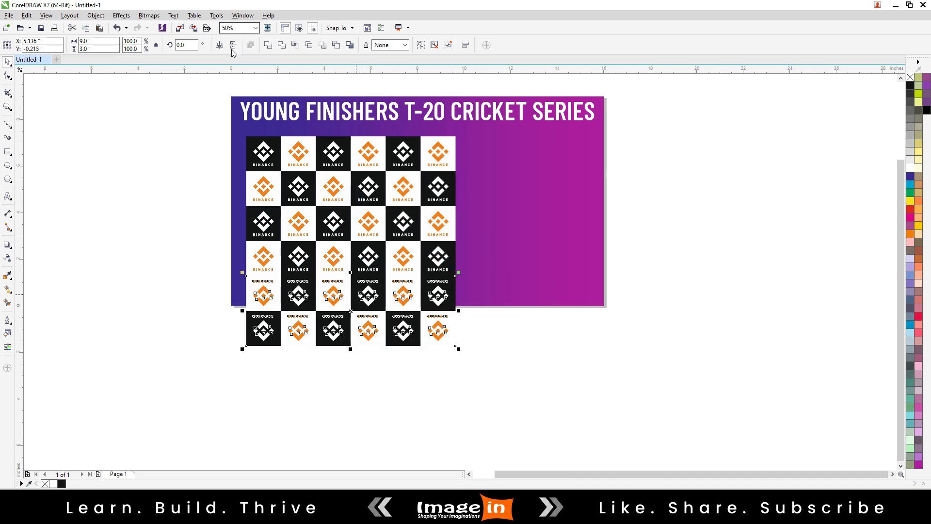
pyautogui.click(232, 47)
# Scale the whole 6×6 Binance logo grid down proportionally to about 6.79 × 6.79 inches so it fits below the title.
pyautogui.moveTo(191, 124); pyautogui.dragTo(405, 311)
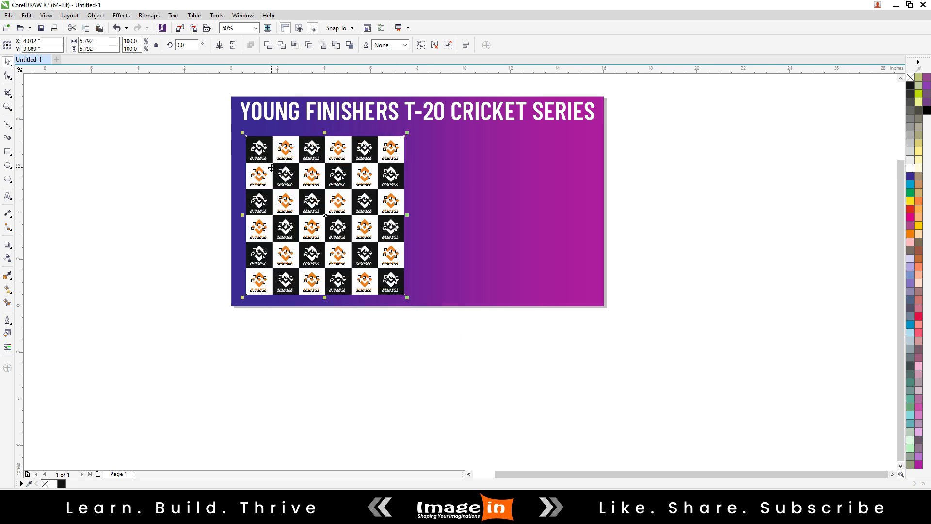
pyautogui.scroll(2, 270, 166)
pyautogui.click(70, 213)
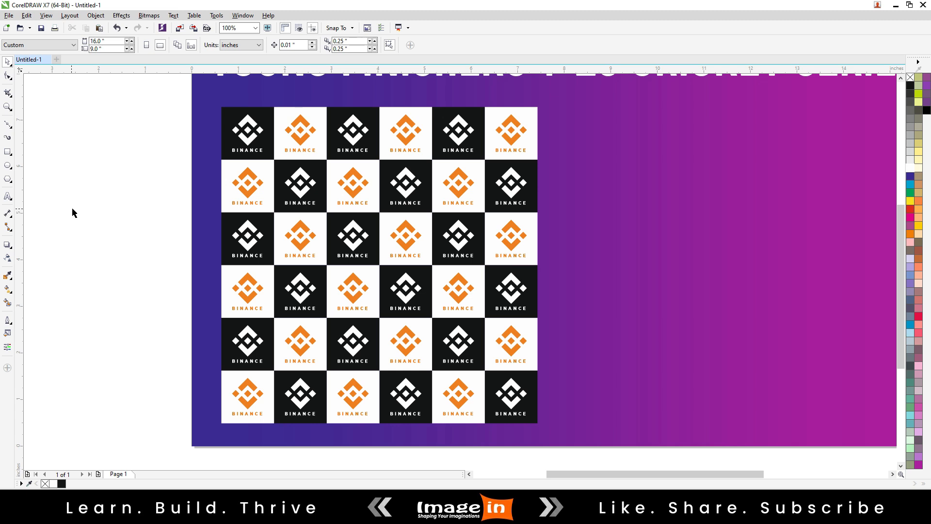
pyautogui.scroll(-2, 119, 204)
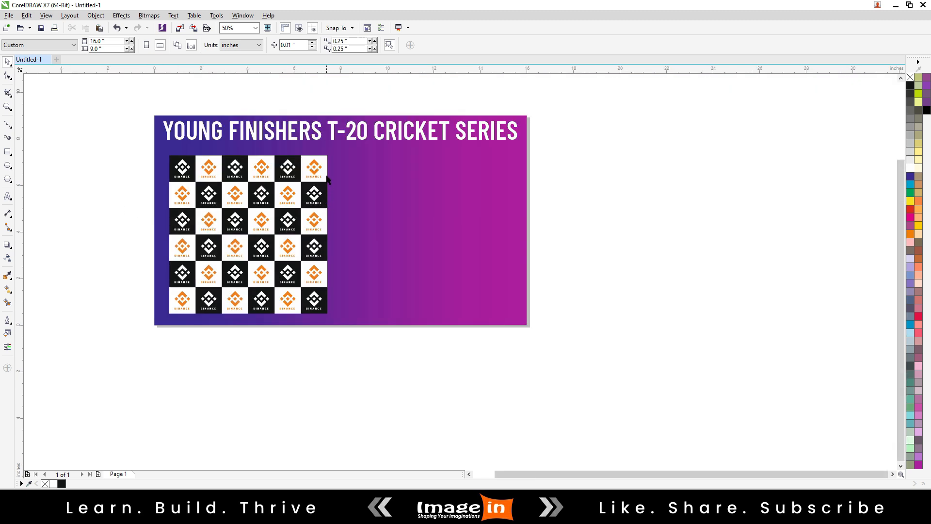
# Copy a white grid square beside the Binance grid, fill it black, and add an adjoining copy on its right filled white.
pyautogui.scroll(2, 327, 180)
pyautogui.moveTo(326, 149); pyautogui.dragTo(408, 148)
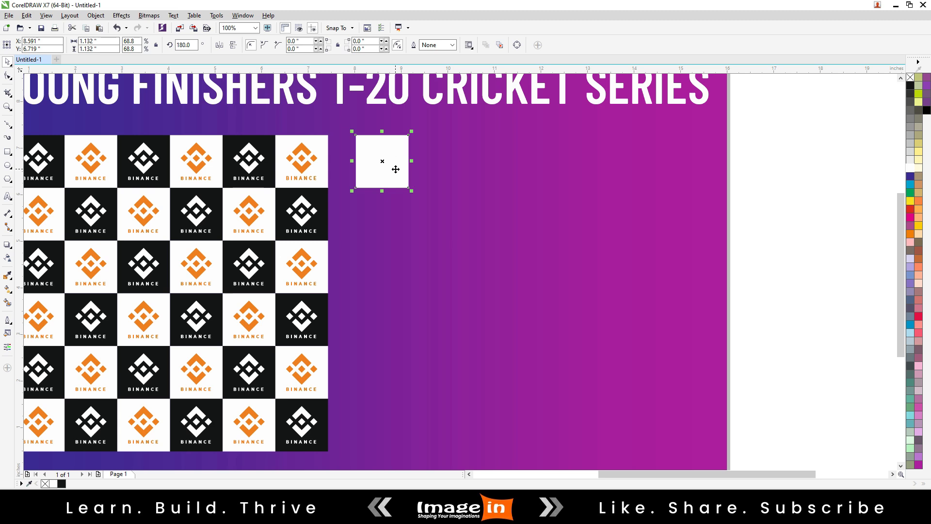
pyautogui.click(911, 85)
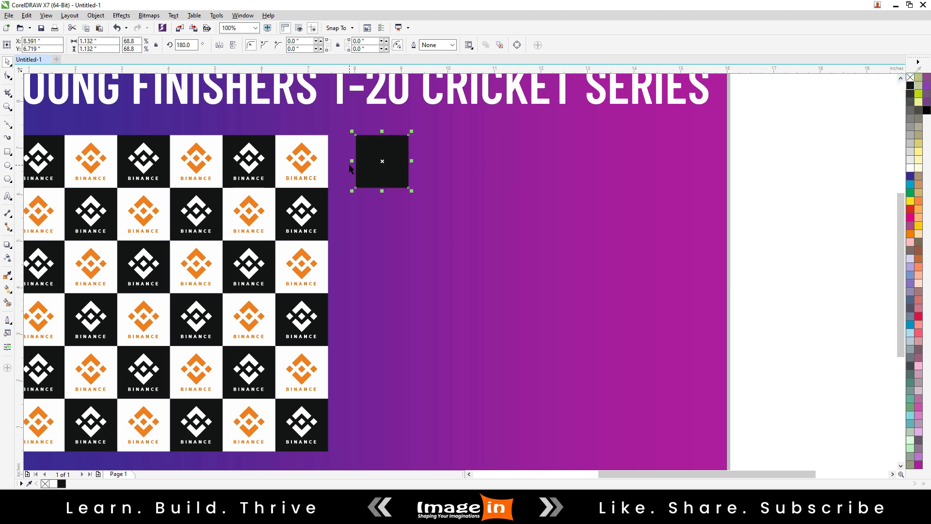
pyautogui.moveTo(352, 164); pyautogui.dragTo(454, 169)
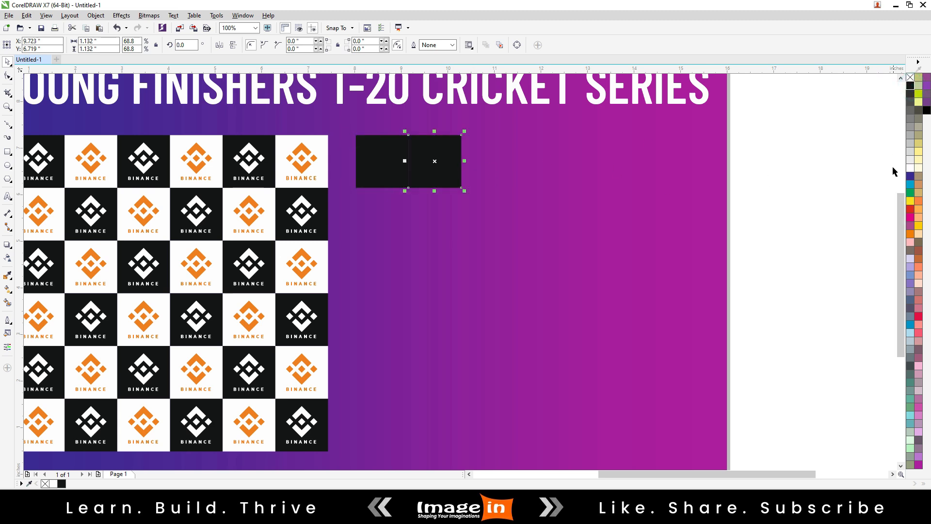
pyautogui.click(910, 168)
# Import the Spark Lab logo, shrink it to fit a tile, and centre it on the new black square.
pyautogui.rightClick(761, 168)
pyautogui.click(779, 210)
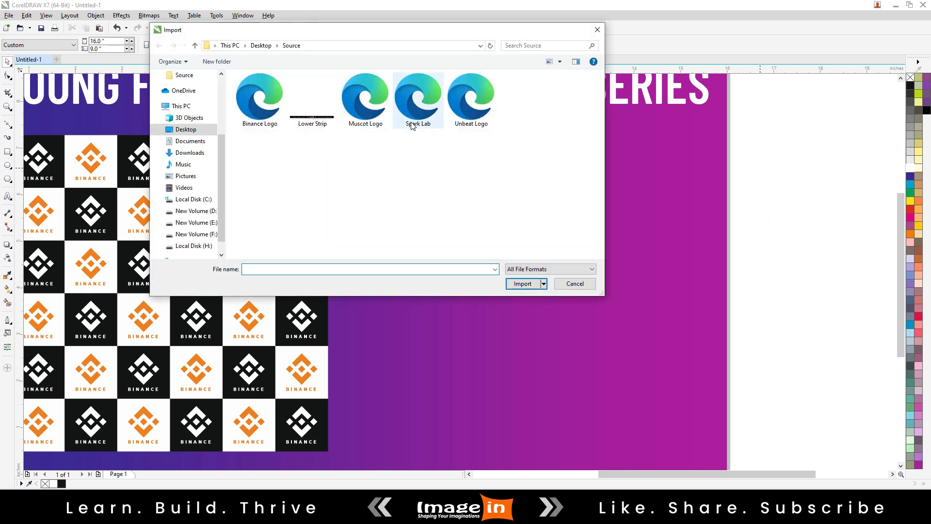
pyautogui.doubleClick(415, 116)
pyautogui.click(353, 201)
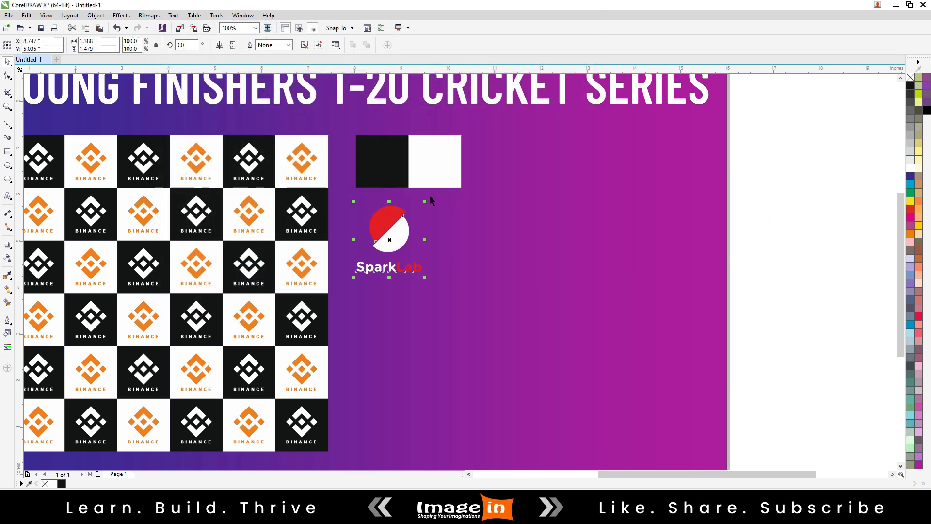
pyautogui.moveTo(425, 204); pyautogui.dragTo(415, 217)
pyautogui.keyDown('shift'); pyautogui.click(391, 164); pyautogui.keyUp('shift')
pyautogui.press('c')
pyautogui.press('e')
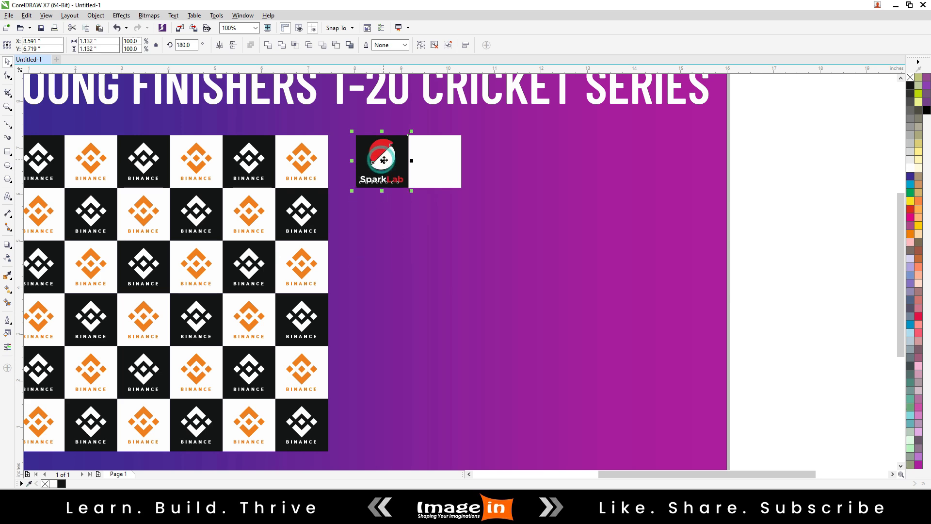
# Shrink the SparkLab logo about its centre to about 0.82 × 0.87 inches inside the black square.
pyautogui.press('Escape')
pyautogui.scroll(2, 392, 165)
pyautogui.click(392, 164)
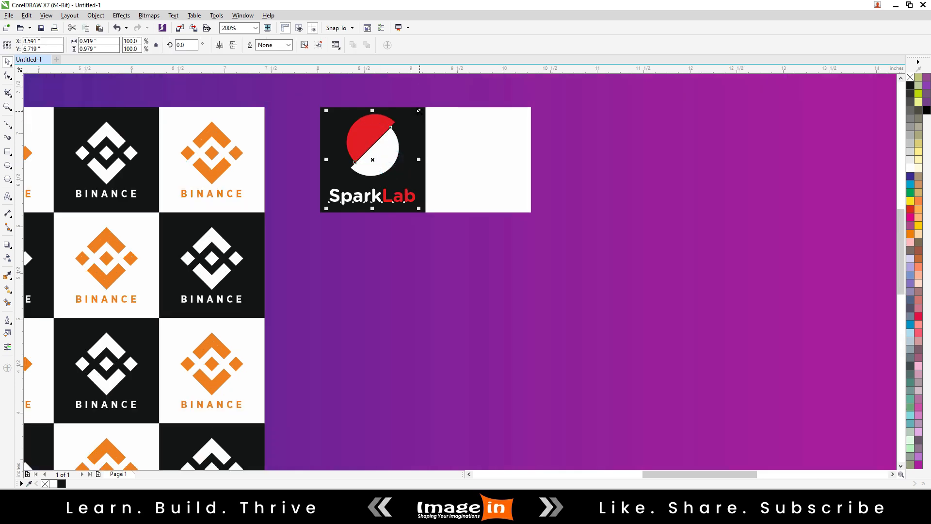
pyautogui.moveTo(420, 112); pyautogui.dragTo(415, 116)
# Import the Muscot Logo and place it about 0.73 inch wide on the white square.
pyautogui.scroll(-1, 310, 157)
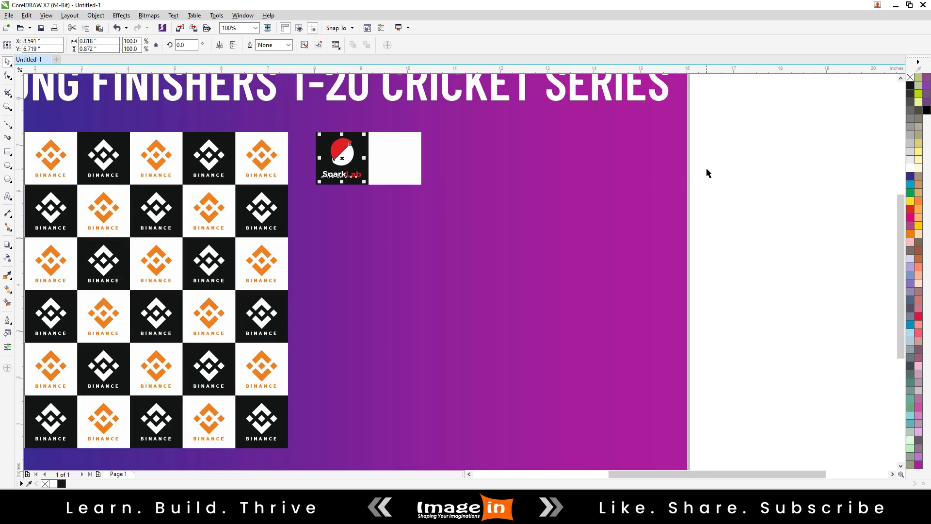
pyautogui.rightClick(707, 173)
pyautogui.click(716, 207)
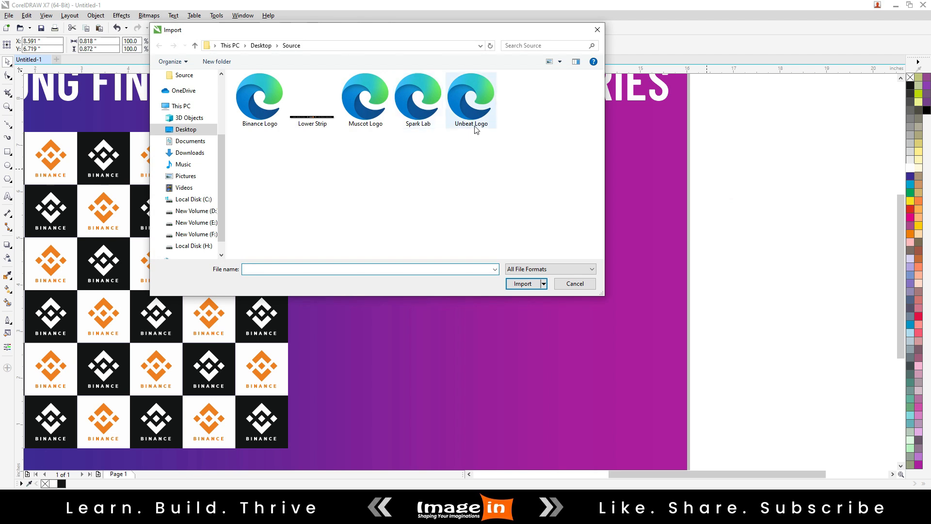
pyautogui.doubleClick(365, 100)
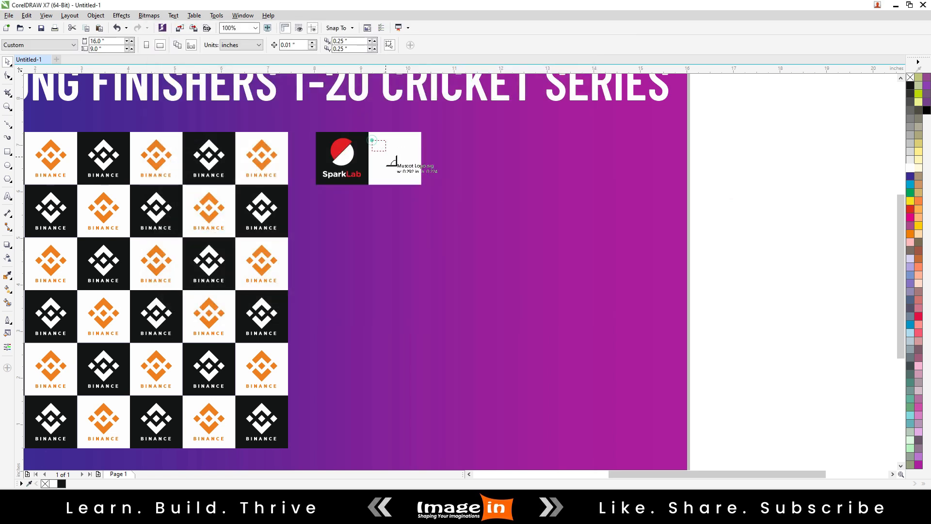
pyautogui.moveTo(386, 157); pyautogui.dragTo(409, 171)
# Centre the Muscot logo horizontally and vertically on the white square.
pyautogui.scroll(1, 400, 173)
pyautogui.keyDown('shift'); pyautogui.click(403, 181); pyautogui.keyUp('shift')
pyautogui.press('c')
pyautogui.press('e')
pyautogui.click(403, 181)
pyautogui.press('Escape')
pyautogui.scroll(-1, 384, 181)
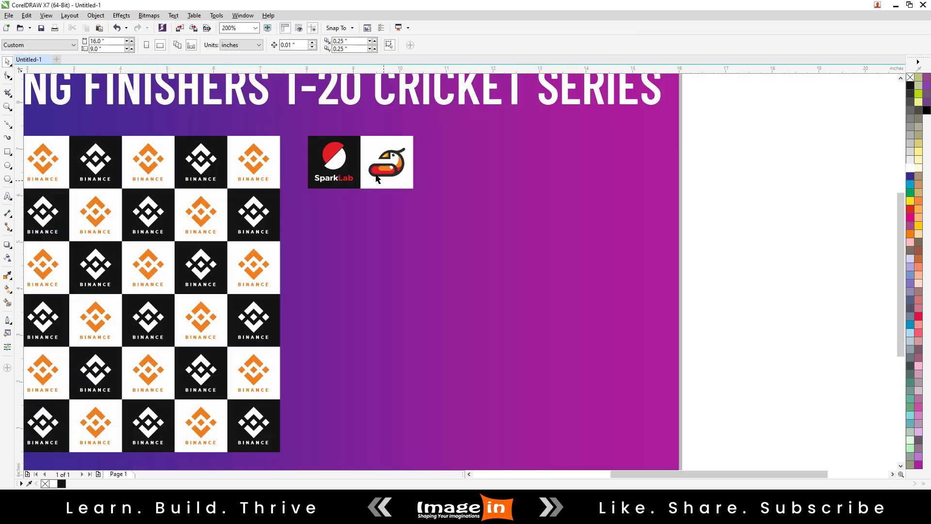
# Make a mirrored copy of the SparkLab and Muscot tiles directly below them and flip it horizontally to form a checkerboard.
pyautogui.moveTo(712, 117); pyautogui.dragTo(301, 225)
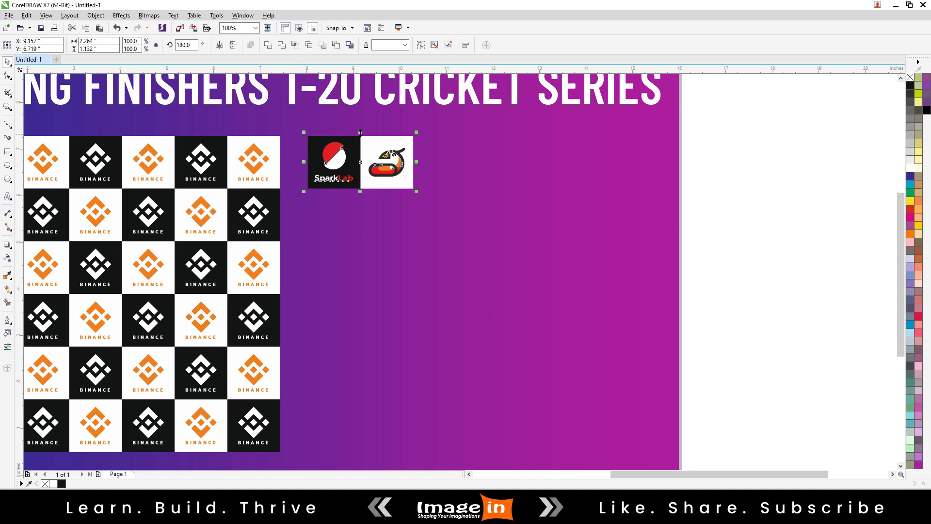
pyautogui.moveTo(359, 133); pyautogui.dragTo(368, 208)
pyautogui.rightClick(367, 208)
pyautogui.click(219, 45)
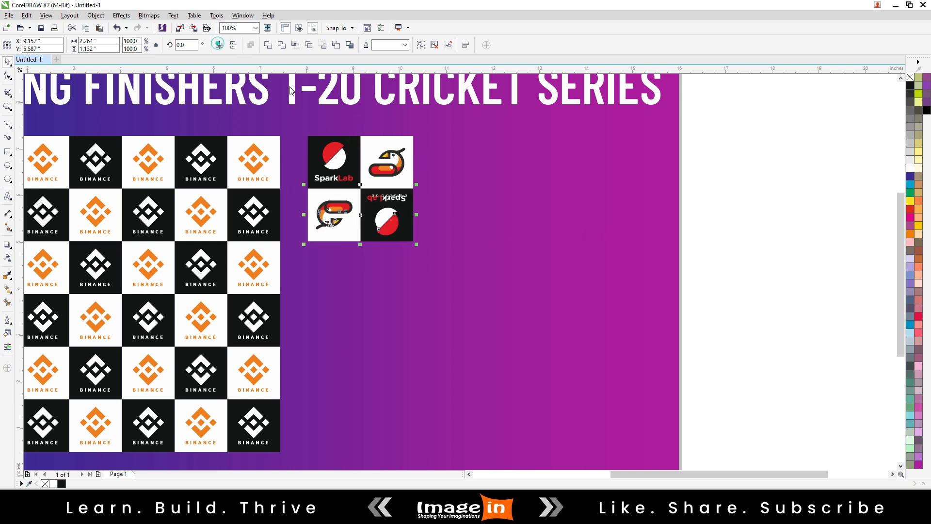
# Flip the lower-row Muscot and SparkLab logos both vertically and horizontally so they match the upper row.
pyautogui.click(724, 255)
pyautogui.scroll(1, 386, 220)
pyautogui.click(312, 207)
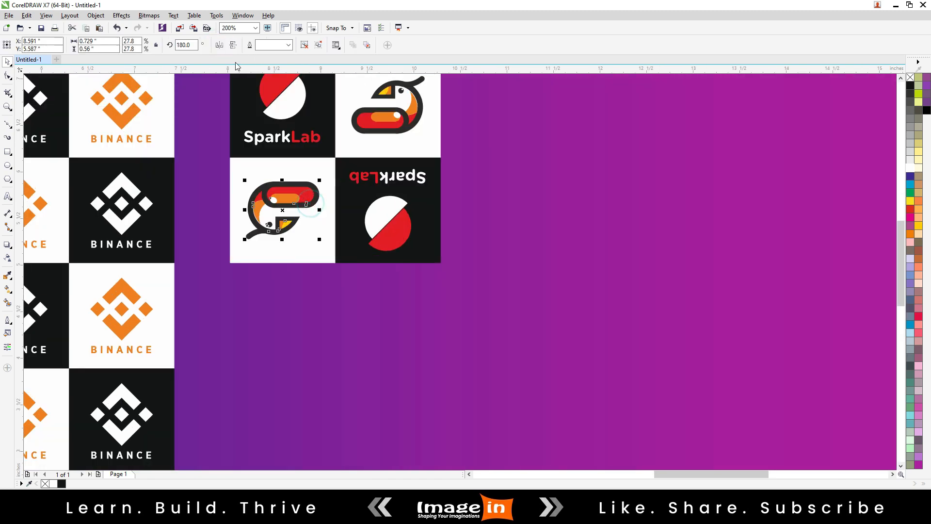
pyautogui.click(232, 45)
pyautogui.click(219, 44)
pyautogui.click(413, 219)
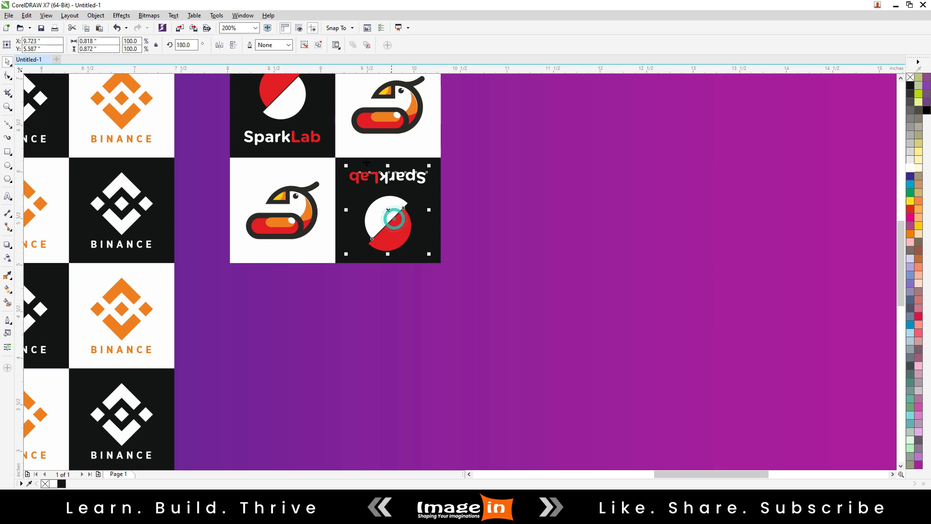
pyautogui.click(219, 44)
pyautogui.click(233, 45)
# Extend the 2×2 SparkLab and Muscot block to six columns with two adjoining copies on its right, flipped horizontally to read correctly.
pyautogui.scroll(-2, 324, 199)
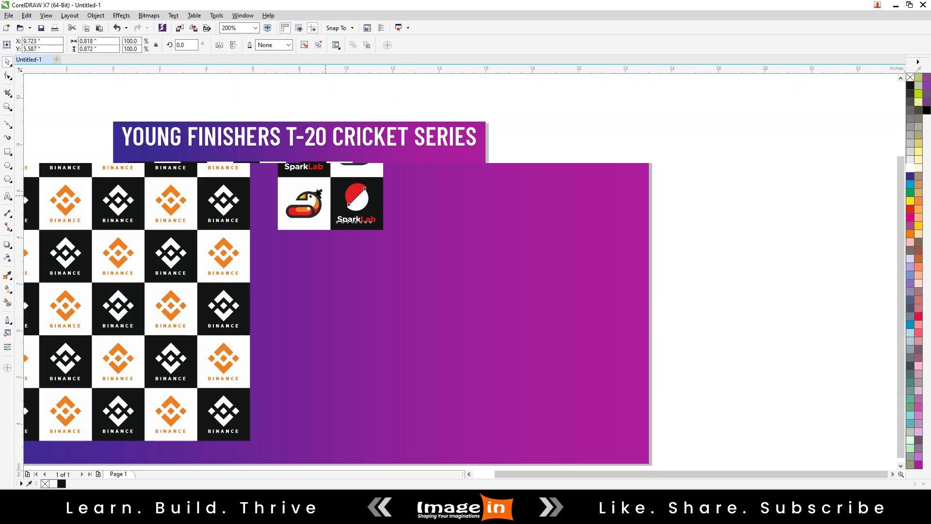
pyautogui.moveTo(546, 148); pyautogui.dragTo(283, 266)
pyautogui.scroll(1, 312, 187)
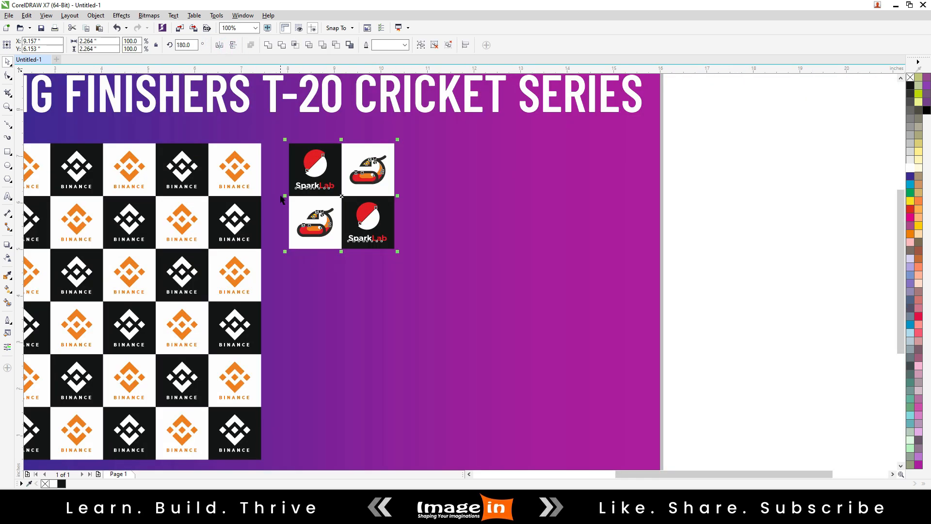
pyautogui.moveTo(283, 195); pyautogui.dragTo(608, 196)
pyautogui.click(225, 45)
pyautogui.click(220, 45)
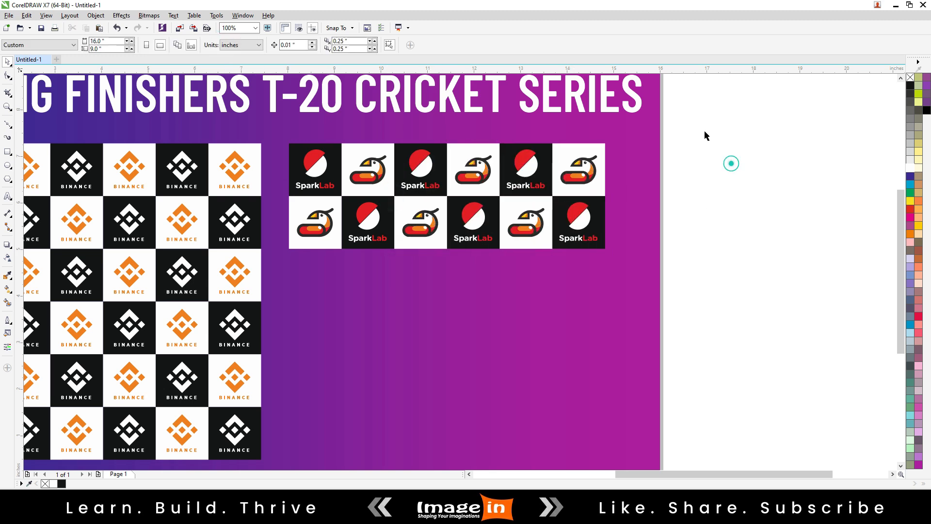
# Extend the six-column SparkLab and Muscot block to six rows with two adjoining copies below, flipping each copy vertically.
pyautogui.moveTo(700, 129); pyautogui.dragTo(272, 292)
pyautogui.moveTo(450, 143); pyautogui.dragTo(450, 361)
pyautogui.click(233, 45)
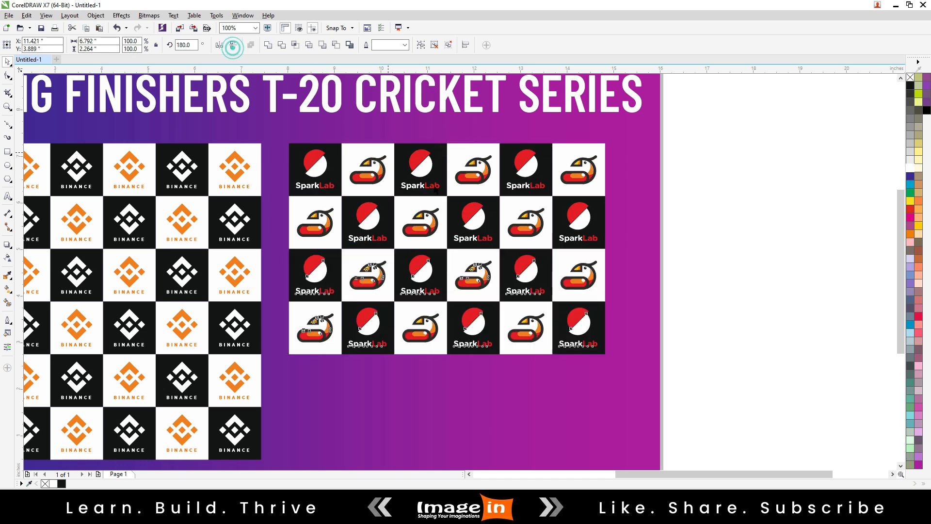
pyautogui.scroll(-1, 437, 176)
pyautogui.moveTo(442, 209); pyautogui.dragTo(449, 299)
pyautogui.click(233, 45)
pyautogui.click(131, 146)
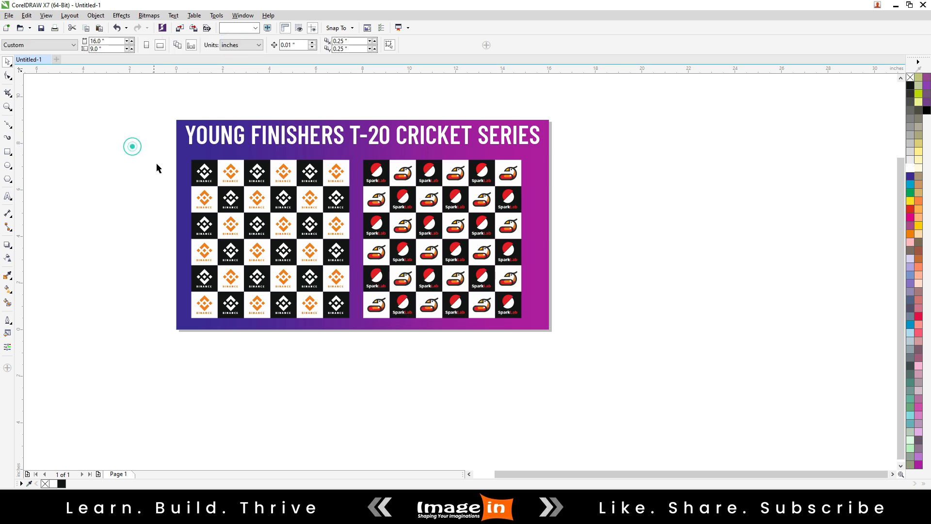
# Select the whole Binance grid and move it right, leaving only a narrow gap to the SparkLab grid.
pyautogui.moveTo(143, 147); pyautogui.dragTo(358, 332)
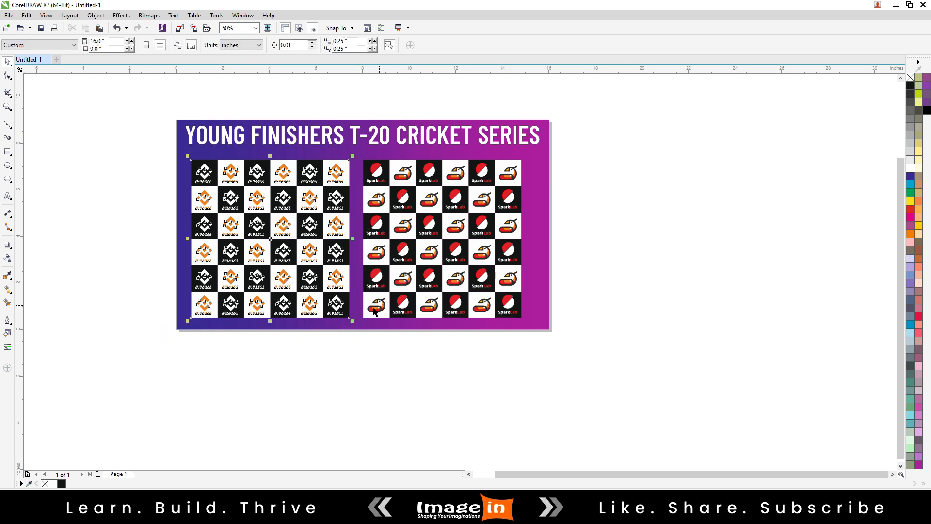
pyautogui.keyDown('ctrl'); pyautogui.click(305, 278); pyautogui.keyUp('ctrl')
pyautogui.moveTo(151, 149); pyautogui.dragTo(356, 334)
pyautogui.moveTo(309, 242); pyautogui.dragTo(318, 242)
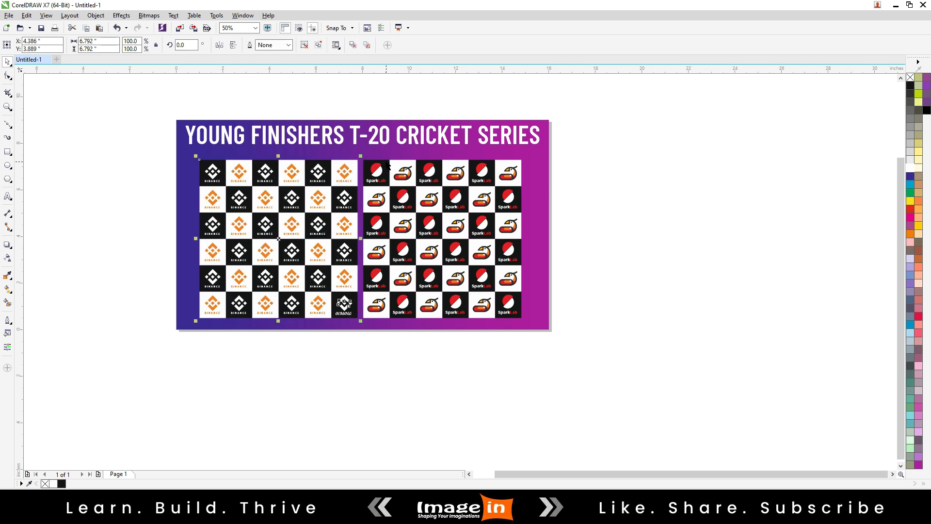
# Enlarge both logo grids together proportionally from their corners so they fill most of the backdrop below the title.
pyautogui.keyDown('shift'); pyautogui.click(386, 160); pyautogui.keyUp('shift')
pyautogui.moveTo(140, 141); pyautogui.dragTo(537, 327)
pyautogui.moveTo(524, 157); pyautogui.dragTo(542, 153)
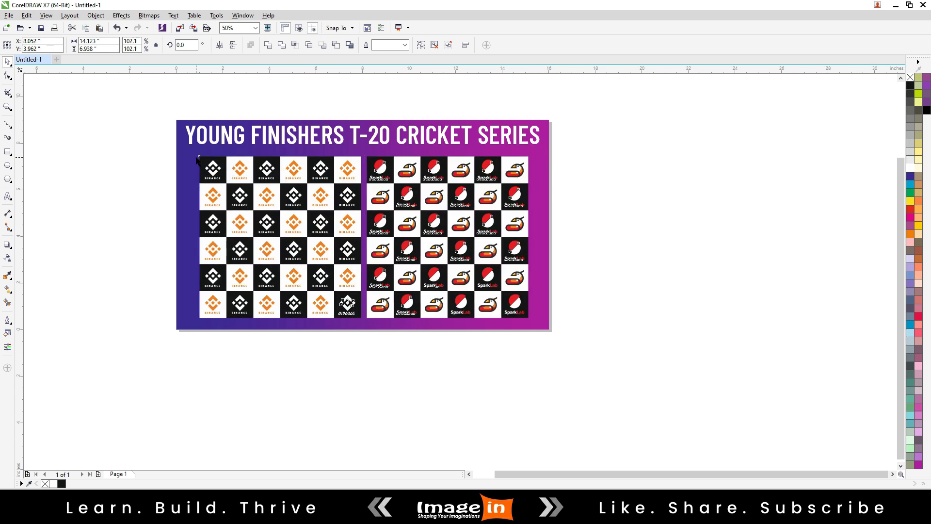
pyautogui.moveTo(196, 153); pyautogui.dragTo(183, 147)
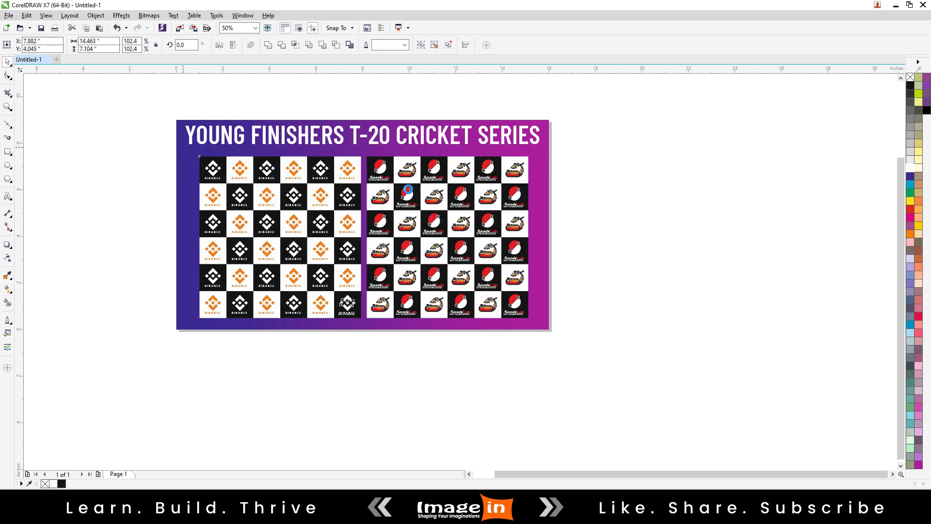
pyautogui.click(629, 257)
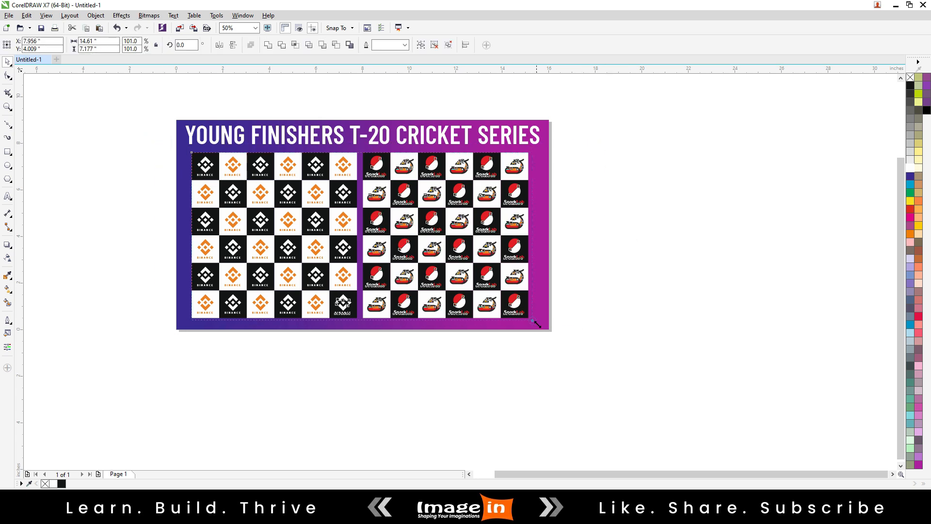
pyautogui.moveTo(532, 321); pyautogui.dragTo(548, 328)
pyautogui.click(602, 361)
# Centre the two logo grids together horizontally on the gradient backdrop.
pyautogui.moveTo(165, 145); pyautogui.dragTo(592, 331)
pyautogui.click(549, 307)
pyautogui.click(636, 316)
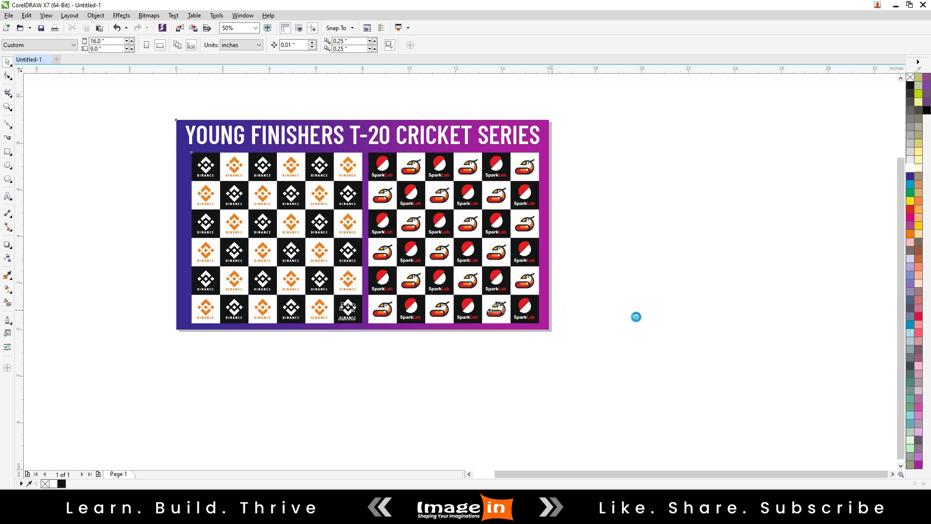
# Draw a circle about 3.32 inches in diameter over the middle of the SparkLab and Muscot grid.
pyautogui.scroll(2, 310, 164)
pyautogui.scroll(-1, 314, 164)
pyautogui.scroll(1, 473, 225)
pyautogui.press('F7')
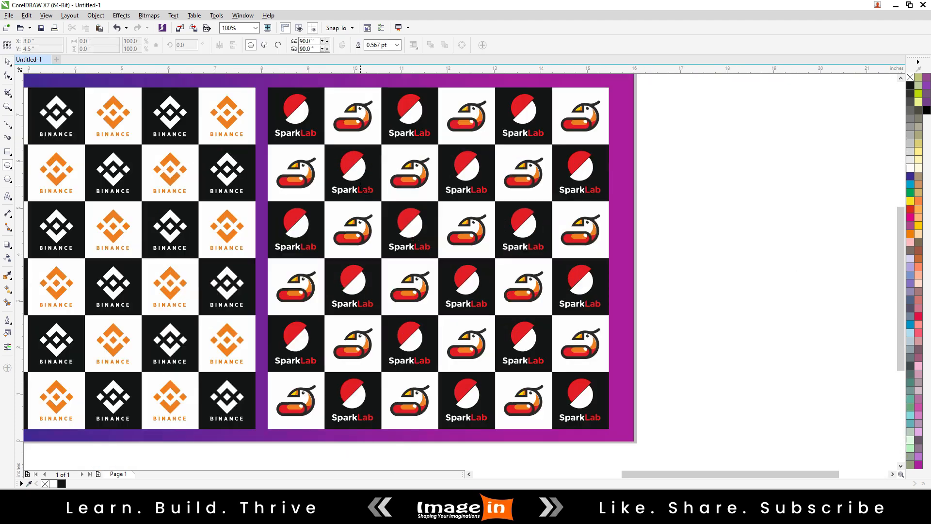
pyautogui.moveTo(360, 186)
pyautogui.mouseDown()
pyautogui.moveTo(482, 324)
pyautogui.moveTo(511, 340)
pyautogui.mouseUp()
pyautogui.press('space')
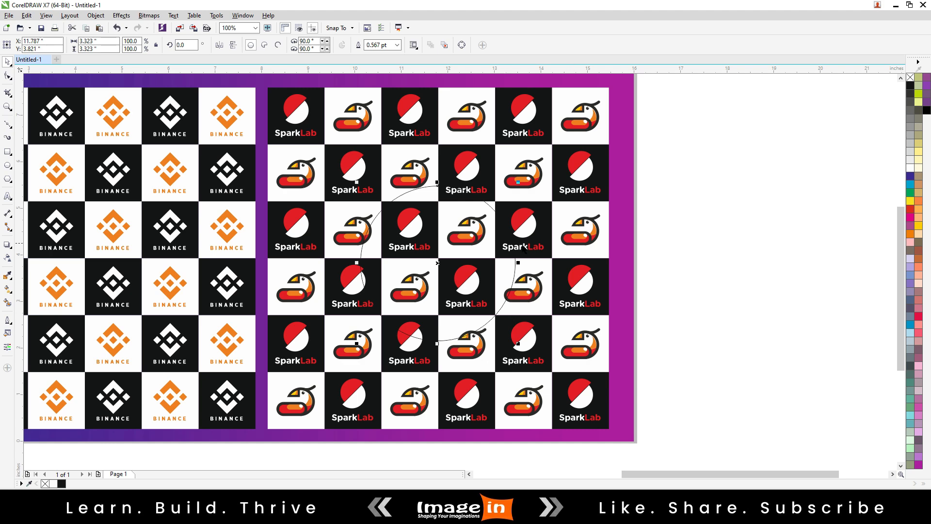
# Centre the circle horizontally and vertically on the SparkLab and Muscot grid.
pyautogui.click(573, 146)
pyautogui.click(490, 261)
pyautogui.click(734, 229)
pyautogui.scroll(1, 435, 252)
pyautogui.click(435, 253)
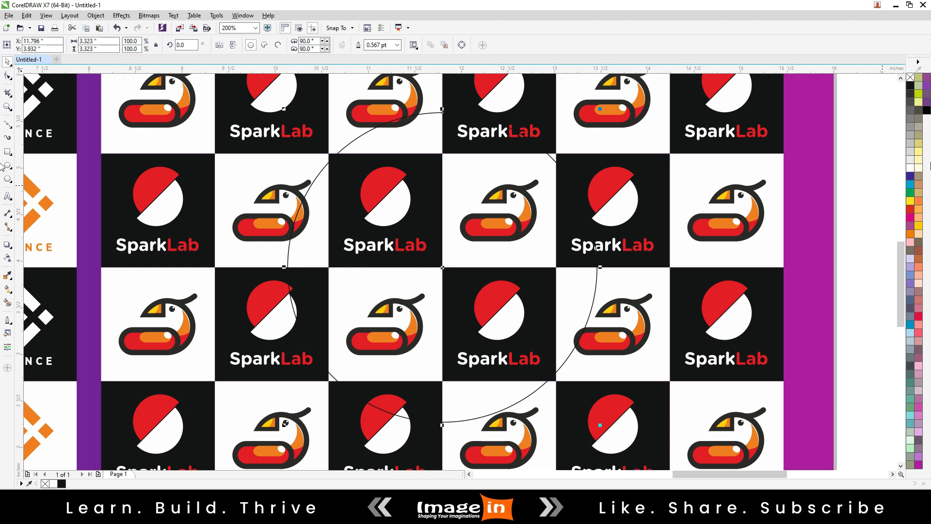
# Fill the circle white without an outline and shrink it about its centre to about 3.14 inches in diameter.
pyautogui.click(912, 167)
pyautogui.rightClick(911, 77)
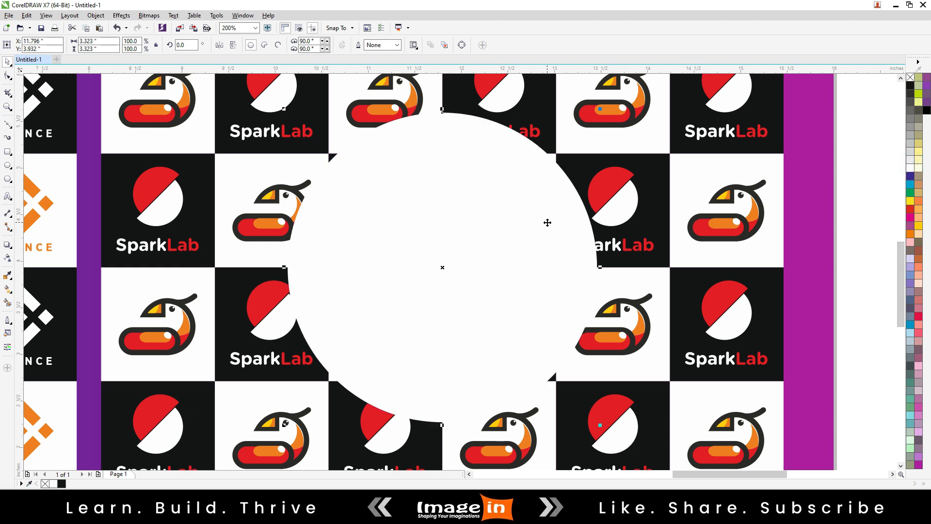
pyautogui.moveTo(600, 110); pyautogui.dragTo(600, 127)
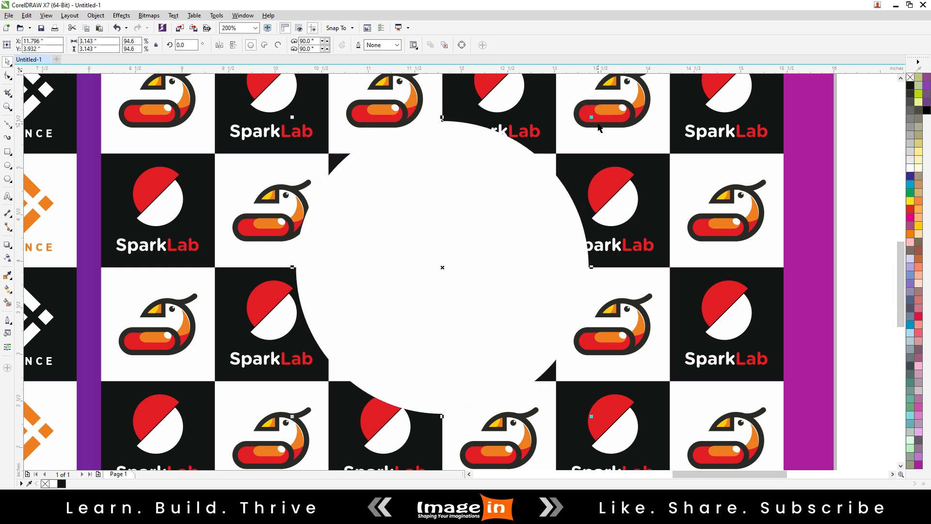
# Add a black drop shadow to the white circle, cast vertically from its upper edge to its lower edge.
pyautogui.click(7, 246)
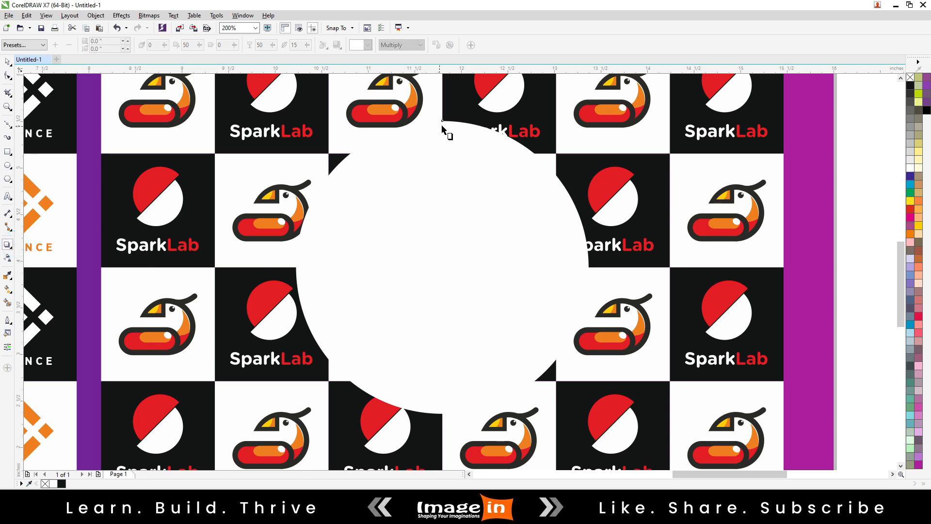
pyautogui.moveTo(442, 127); pyautogui.dragTo(463, 412)
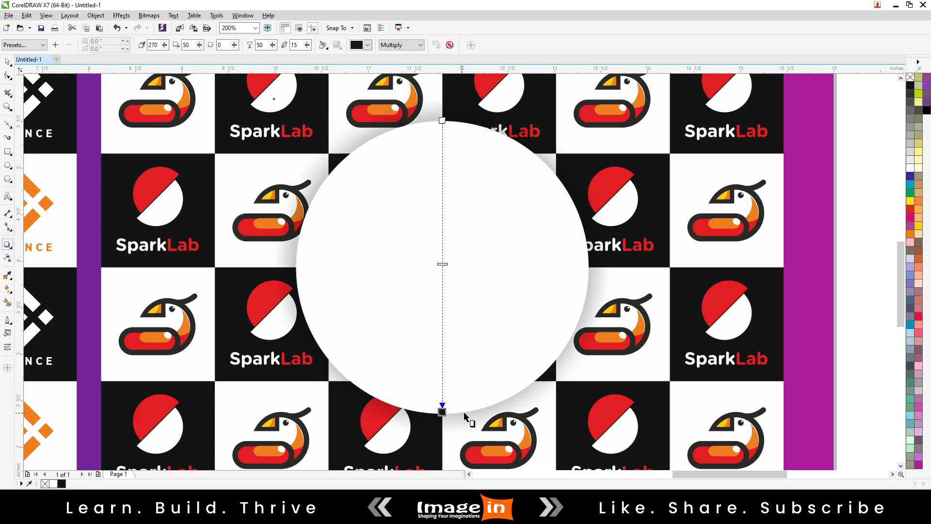
pyautogui.press('space')
pyautogui.scroll(-1, 423, 323)
pyautogui.click(671, 323)
# Import the Unbeat Logo file from the Source folder and place it inside the white circle.
pyautogui.rightClick(680, 235)
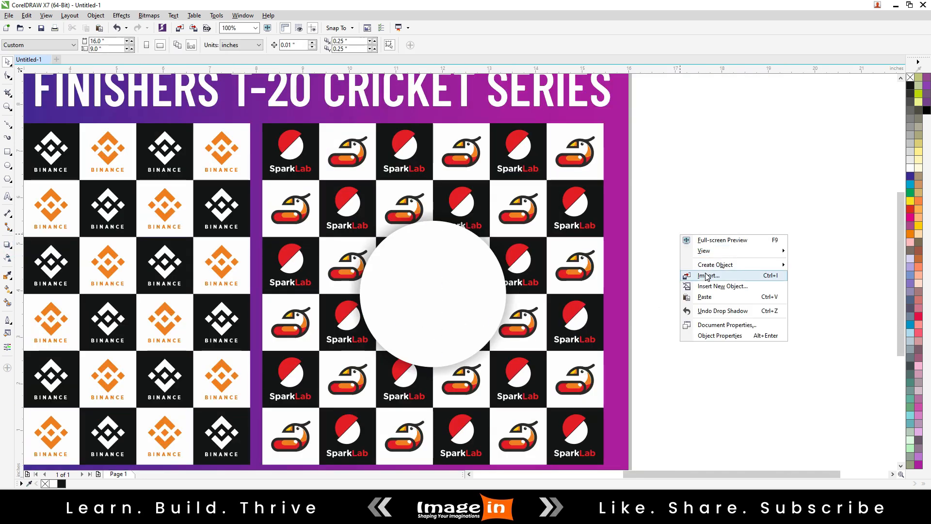
pyautogui.click(705, 272)
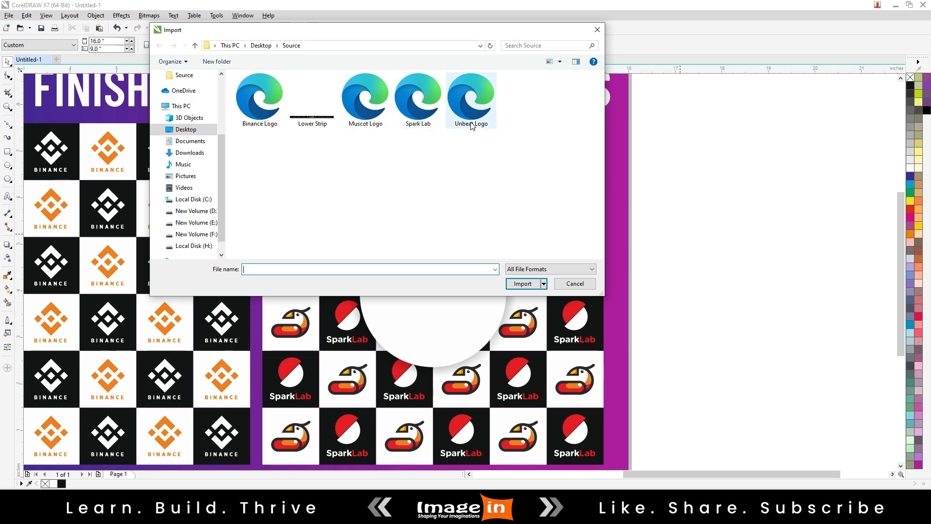
pyautogui.doubleClick(469, 99)
pyautogui.moveTo(408, 282); pyautogui.dragTo(461, 354)
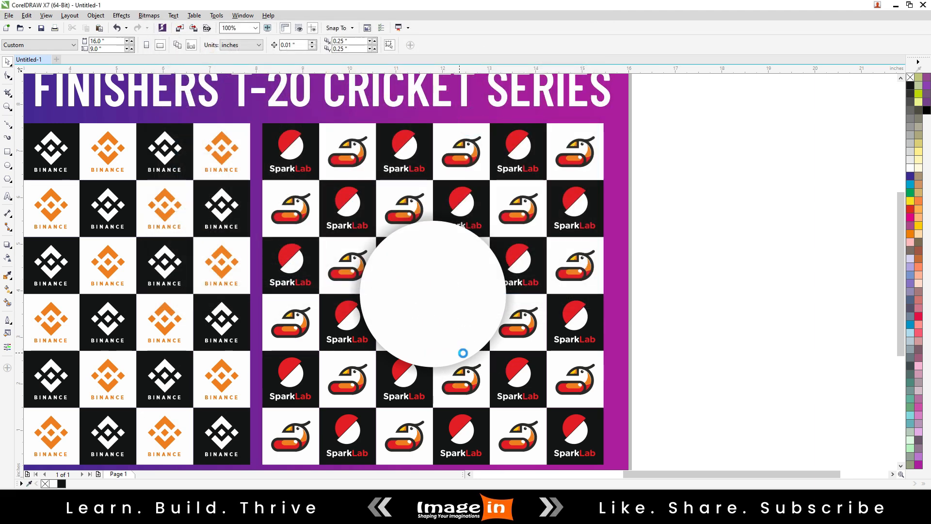
pyautogui.scroll(2, 470, 269)
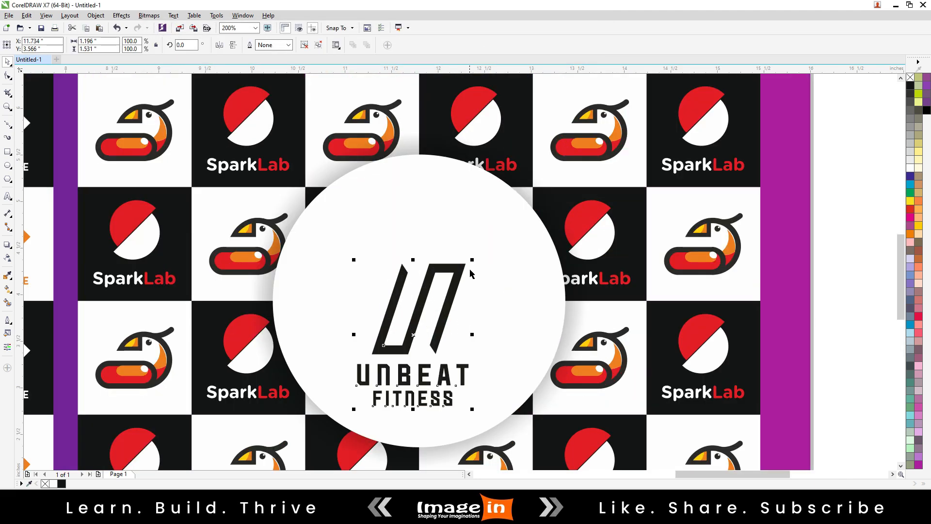
# Enlarge the Unbeat Fitness logo to about 1.29 × 1.66 inches and centre it horizontally in the circle.
pyautogui.moveTo(473, 261); pyautogui.dragTo(483, 250)
pyautogui.keyDown('shift'); pyautogui.click(523, 286); pyautogui.keyUp('shift')
pyautogui.press('c')
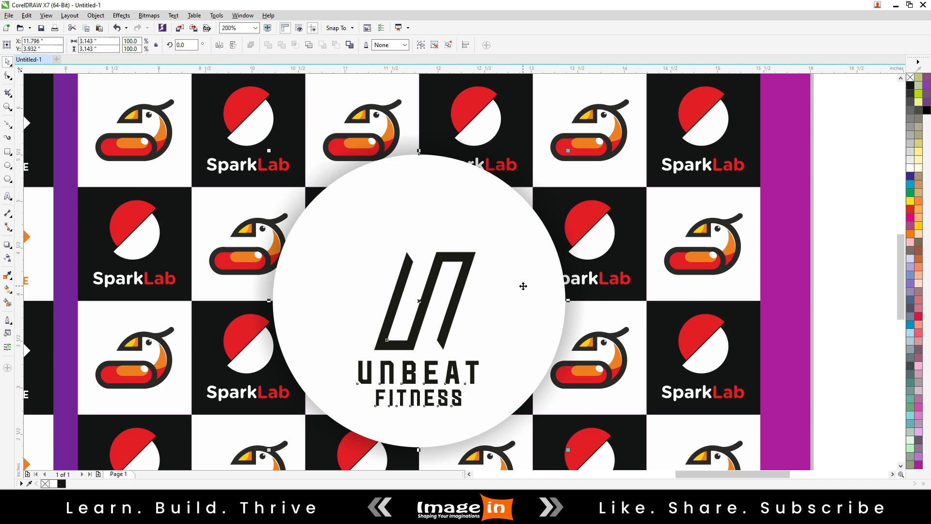
pyautogui.scroll(-1, 411, 258)
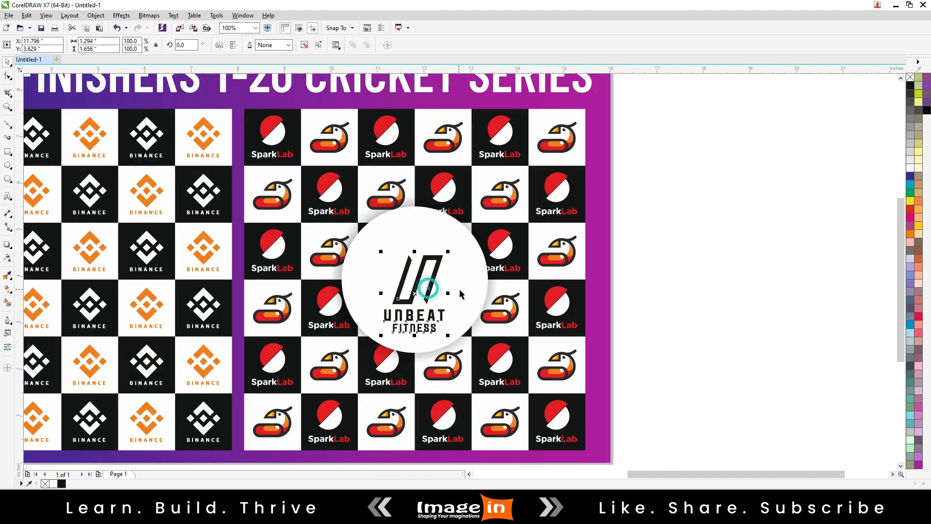
pyautogui.click(699, 290)
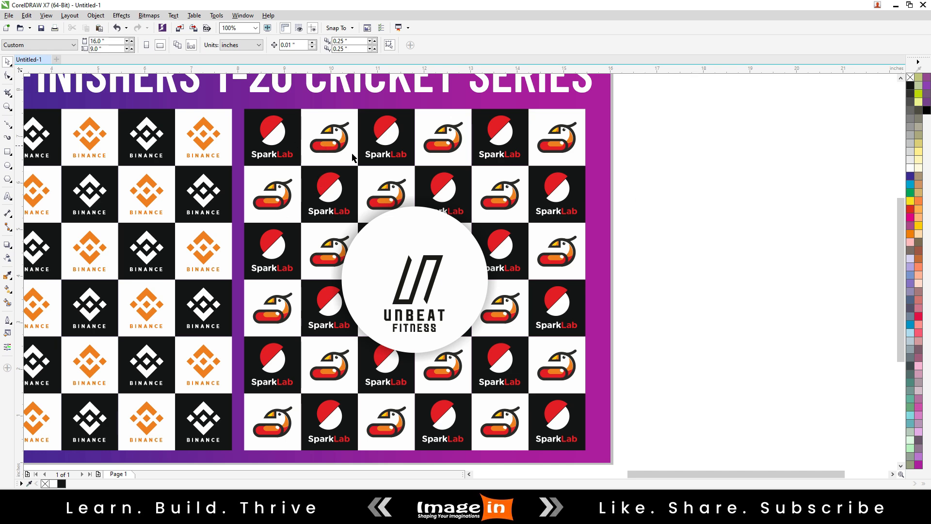
pyautogui.scroll(2, 409, 291)
pyautogui.click(501, 280)
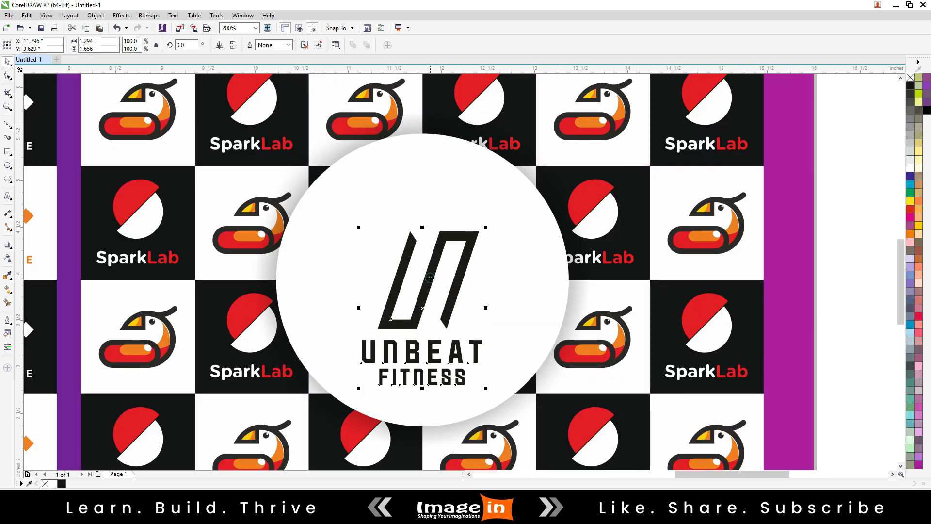
pyautogui.click(842, 284)
pyautogui.click(7, 196)
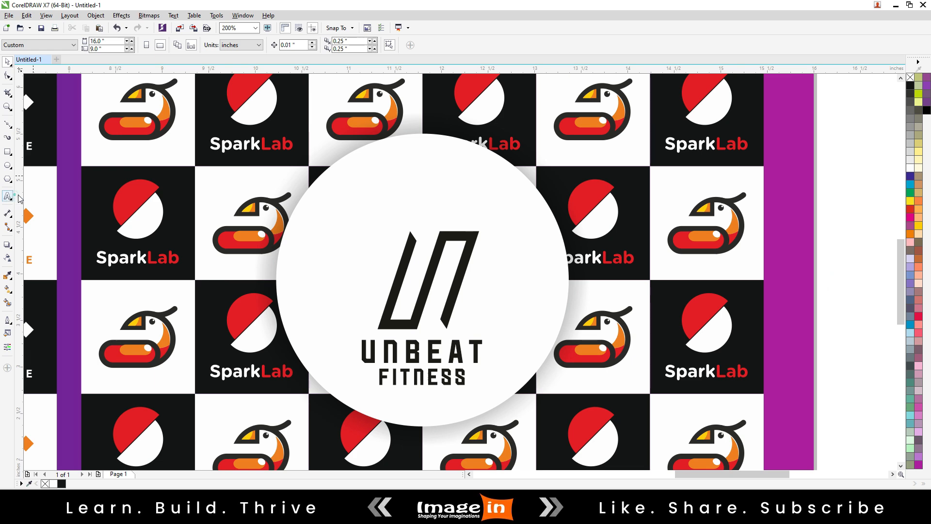
pyautogui.hotkey('ctrl', 'space')
# Duplicate the cricket series title over the logo grids and colour the copy black.
pyautogui.scroll(-1, 405, 236)
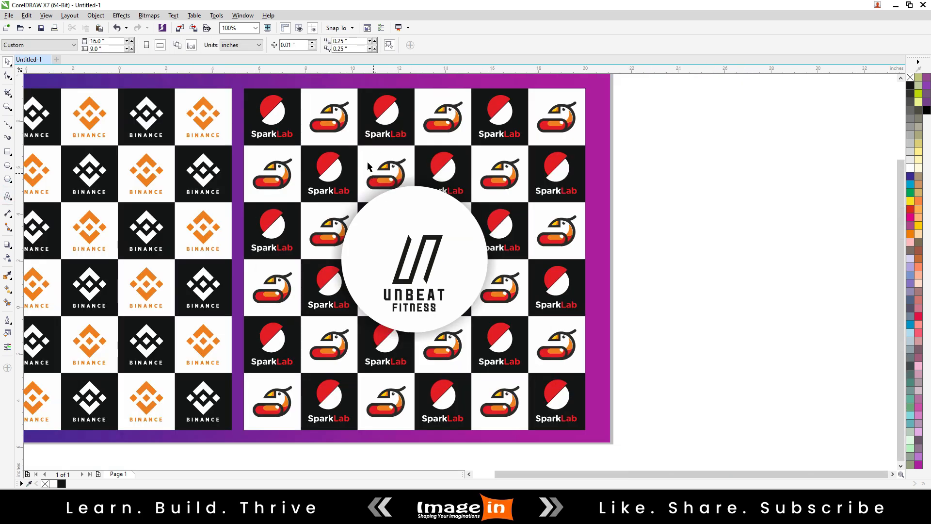
pyautogui.scroll(-1, 371, 168)
pyautogui.moveTo(358, 119); pyautogui.dragTo(458, 214)
pyautogui.rightClick(457, 214)
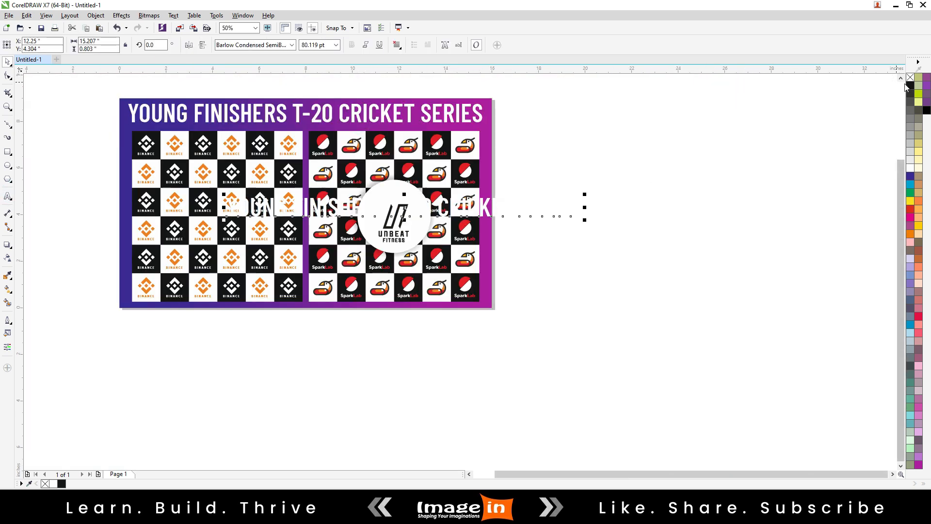
pyautogui.click(910, 84)
# Replace the copied title's text with "MAIN" and "SPORNER" on two lines.
pyautogui.scroll(1, 358, 190)
pyautogui.doubleClick(375, 217)
pyautogui.hotkey('ctrl', 'a')
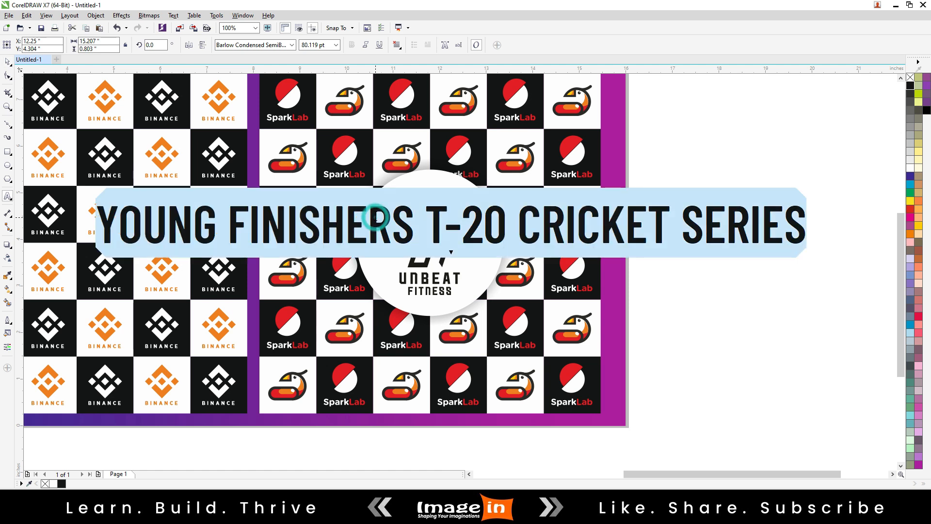
pyautogui.write('MAIN SPORNER')
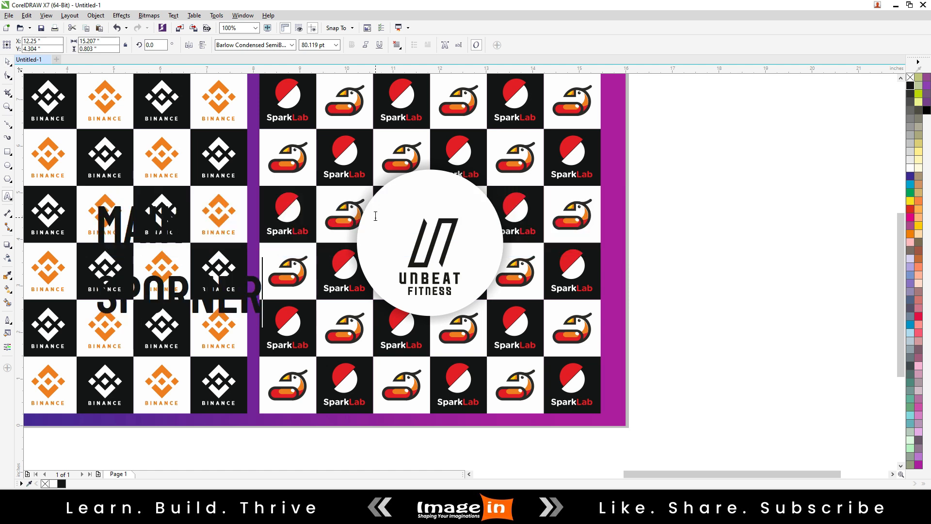
pyautogui.hotkey('ctrl', 'space')
# Centre-align the two-line MAIN SPORNER text and fit it at about 32 pt above the logo in the white circle.
pyautogui.doubleClick(257, 307)
pyautogui.hotkey('ctrl', 'a')
pyautogui.hotkey('ctrl', 'e')
pyautogui.hotkey('ctrl', 'space')
pyautogui.moveTo(262, 319); pyautogui.dragTo(167, 253)
pyautogui.moveTo(286, 202); pyautogui.dragTo(433, 197)
# Tighten the line spacing between MAIN and SPORNER.
pyautogui.scroll(1, 433, 197)
pyautogui.press('F10')
pyautogui.moveTo(367, 256); pyautogui.dragTo(366, 236)
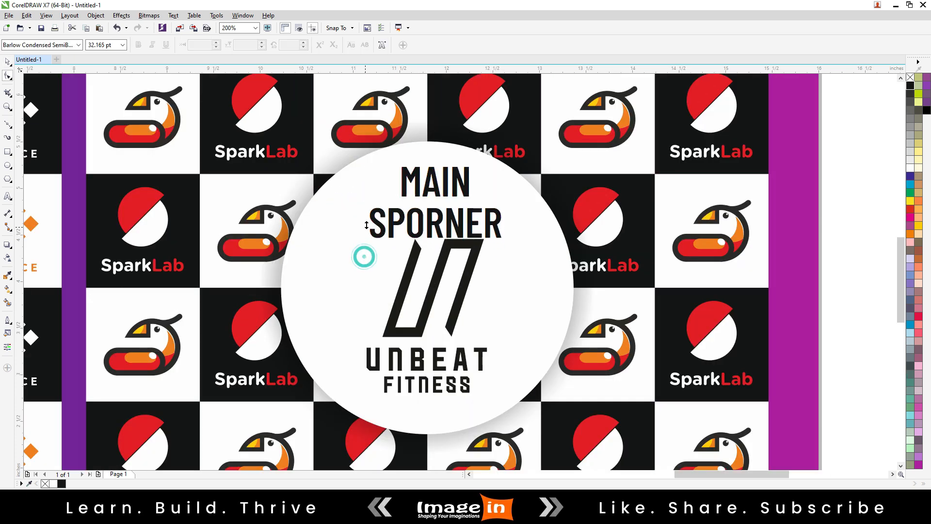
pyautogui.hotkey('ctrl', 'space')
# Change the word SPORNER to "SPONSER" in the text above the logo.
pyautogui.click(430, 217)
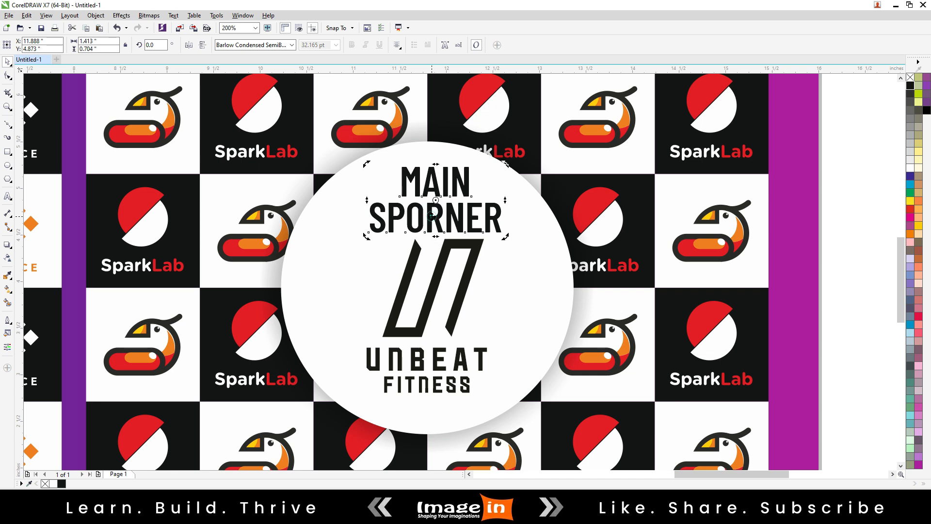
pyautogui.doubleClick(430, 217)
pyautogui.rightClick(430, 216)
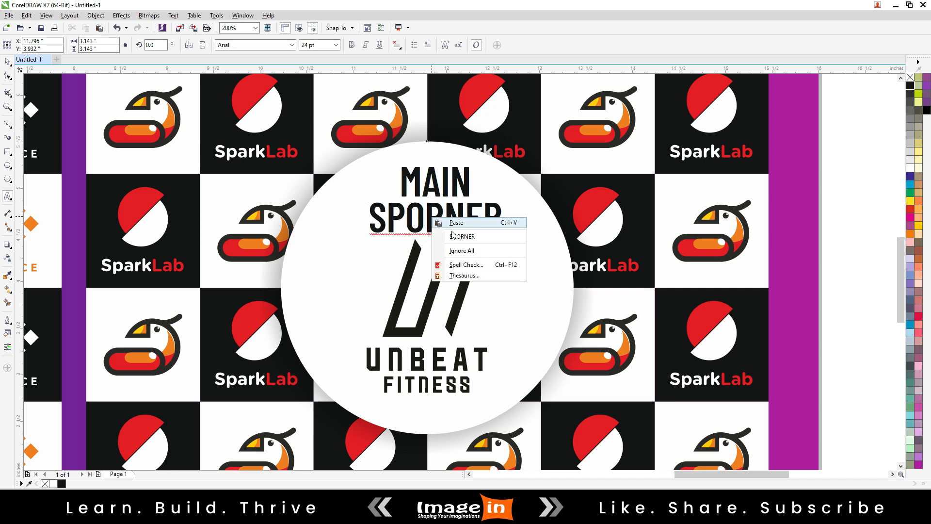
pyautogui.click(421, 217)
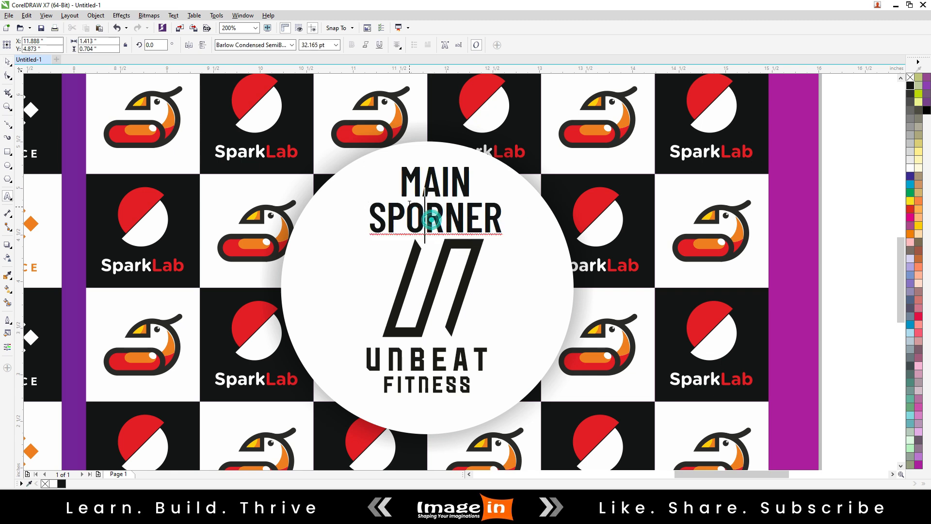
pyautogui.press('Delete')
pyautogui.write('NS')
pyautogui.press('Delete')
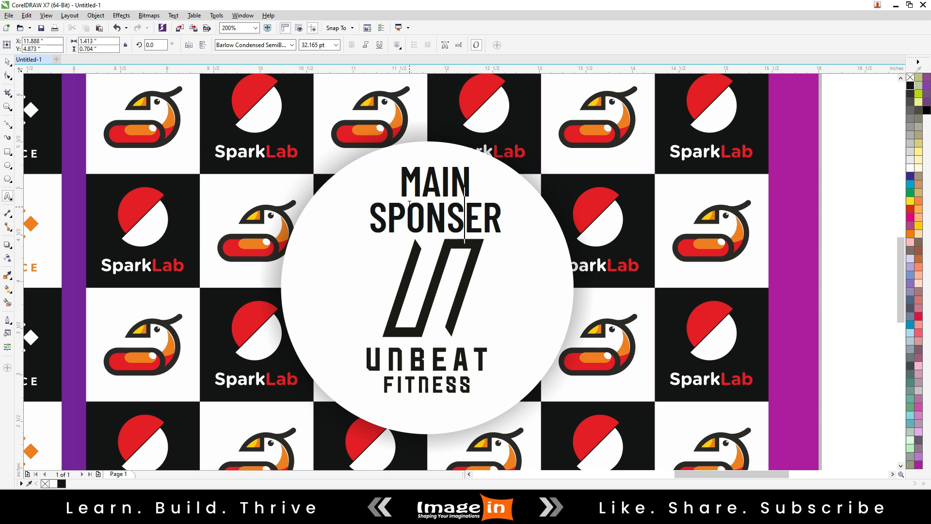
pyautogui.hotkey('ctrl', 'space')
# Shrink the MAIN SPONSER text to about 19 pt and centre it horizontally in the white circle.
pyautogui.moveTo(504, 237); pyautogui.dragTo(478, 223)
pyautogui.moveTo(419, 207); pyautogui.dragTo(415, 203)
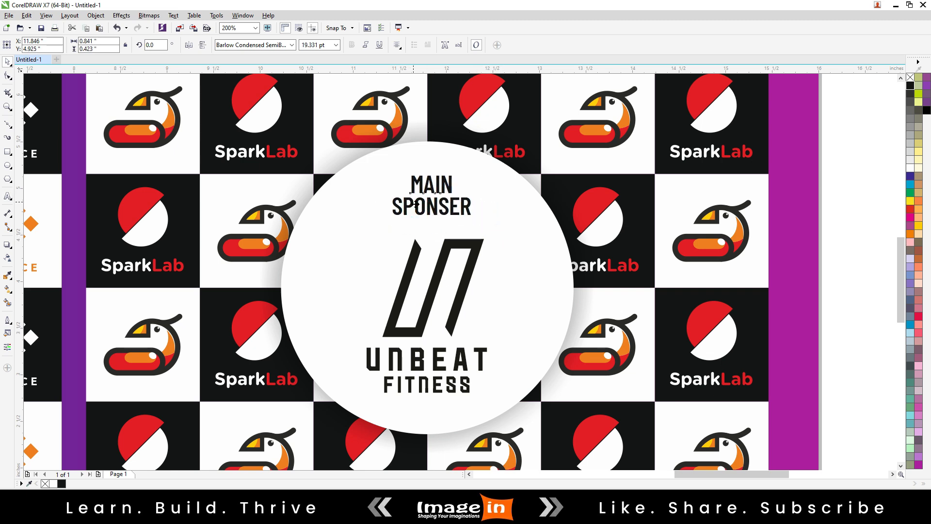
pyautogui.keyDown('shift'); pyautogui.click(519, 222); pyautogui.keyUp('shift')
pyautogui.press('c')
pyautogui.press('Escape')
# Enlarge the Unbeat Fitness logo slightly about its centre inside the circle.
pyautogui.click(443, 253)
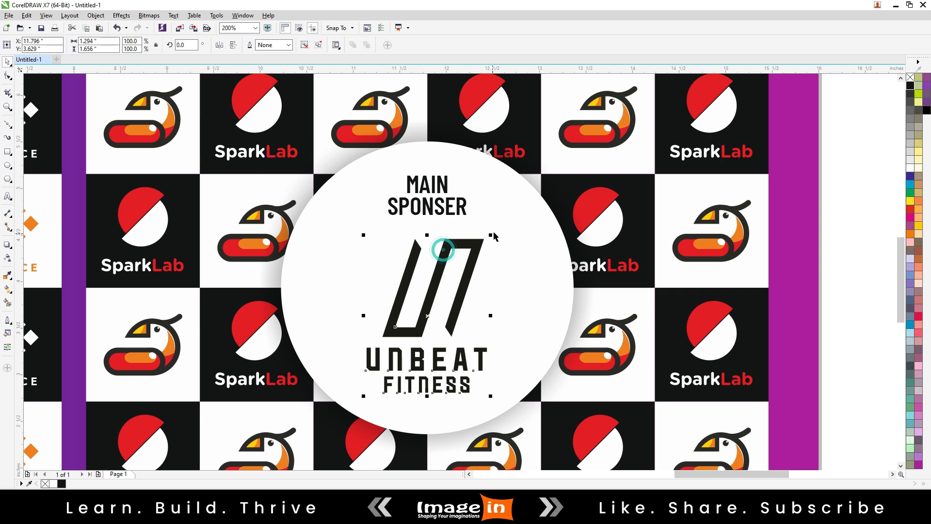
pyautogui.moveTo(489, 237); pyautogui.dragTo(496, 230)
# Join the two lines of text above the logo into the single line "MAIN SPONSER".
pyautogui.press('F8')
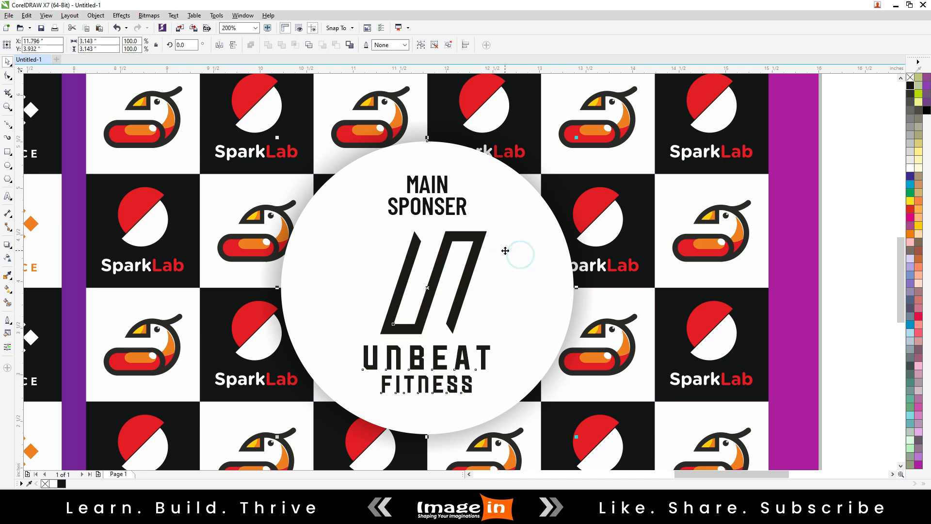
pyautogui.click(429, 188)
pyautogui.press('End')
pyautogui.press('Delete')
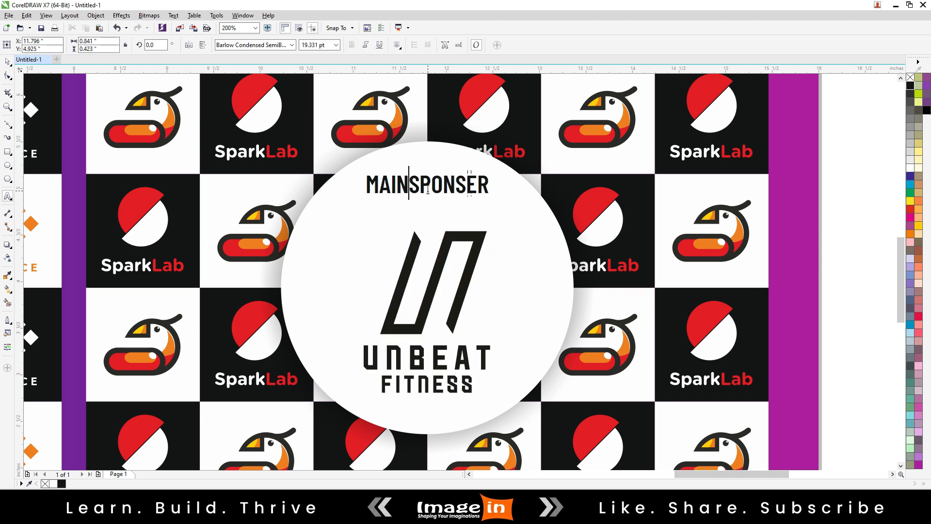
pyautogui.hotkey('ctrl', 'space')
# Lower the MAIN SPONSER line towards the logo and centre it horizontally in the circle.
pyautogui.moveTo(424, 185); pyautogui.dragTo(429, 201)
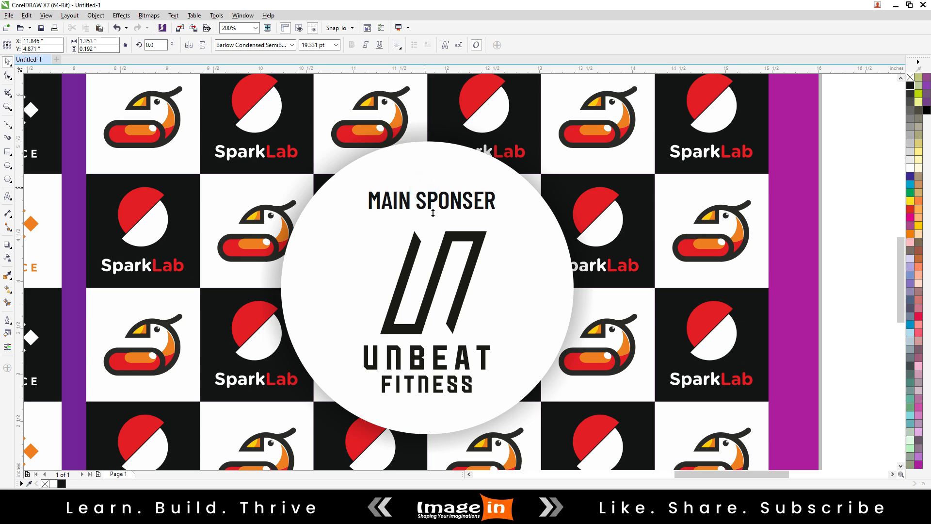
pyautogui.keyDown('shift'); pyautogui.click(528, 248); pyautogui.keyUp('shift')
pyautogui.press('c')
pyautogui.press('Escape')
# Review the whole backdrop, fitting it in view and showing it as a full-screen preview.
pyautogui.press('F3')
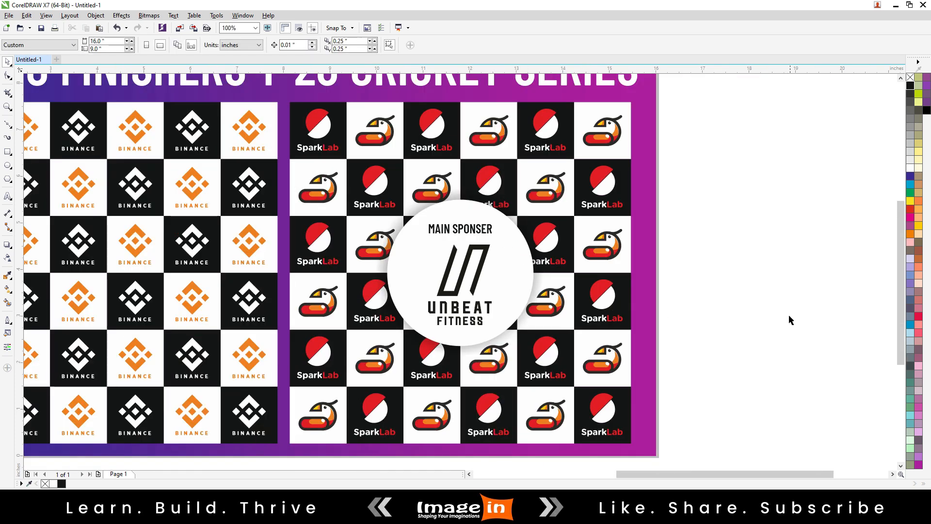
pyautogui.press('F3')
pyautogui.press('F3')
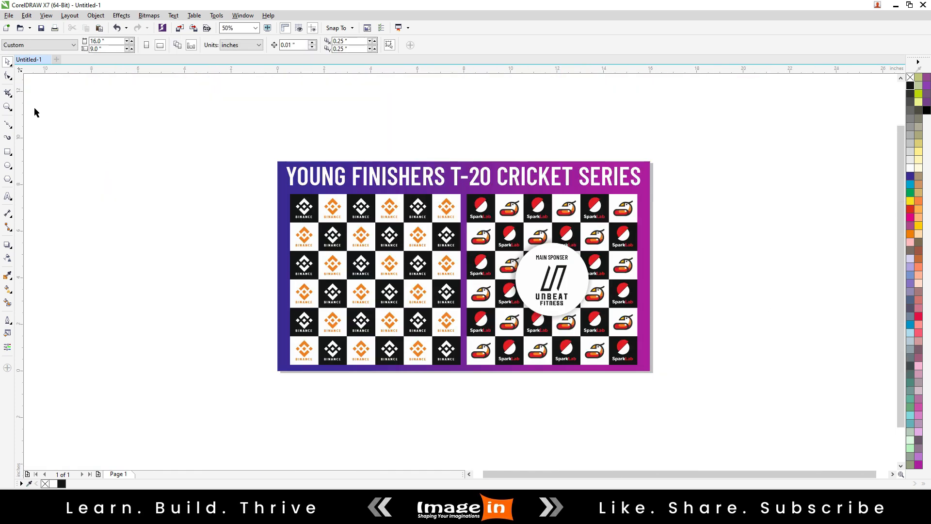
pyautogui.click(8, 107)
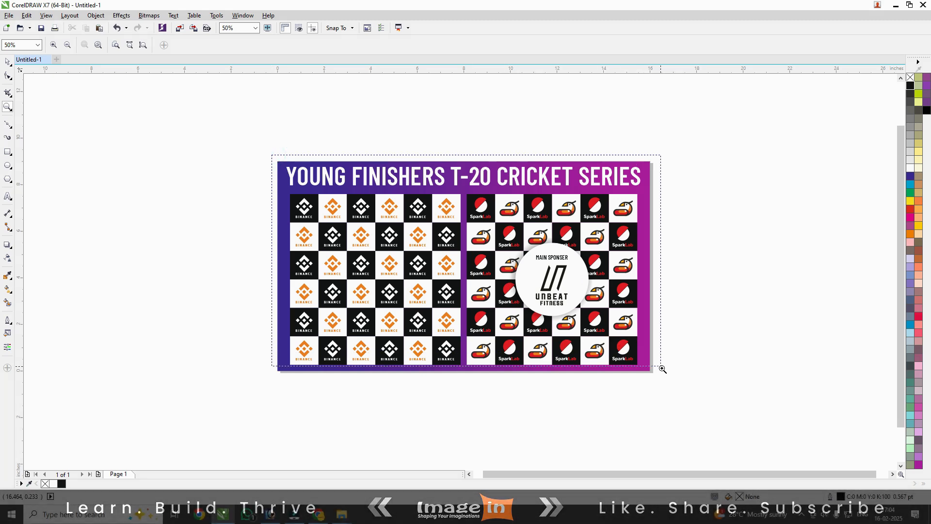
pyautogui.moveTo(656, 379); pyautogui.dragTo(273, 160)
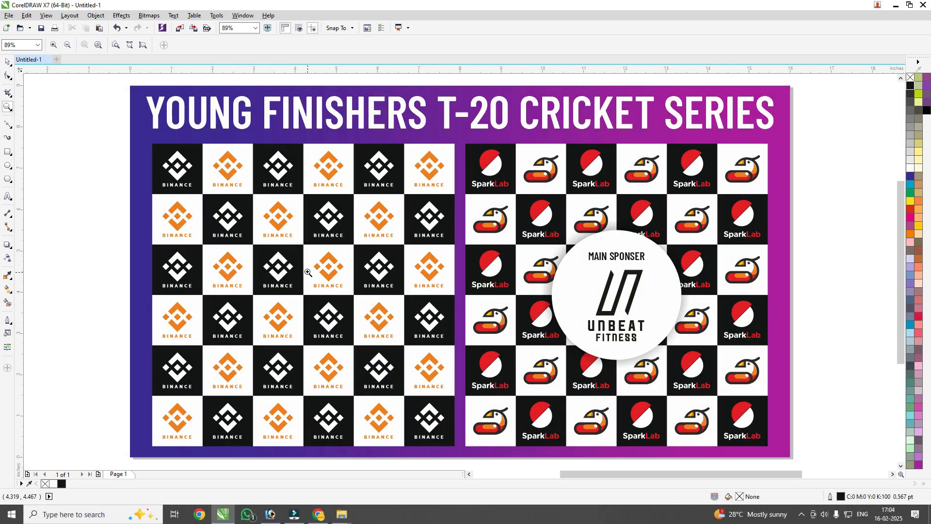
pyautogui.press('space')
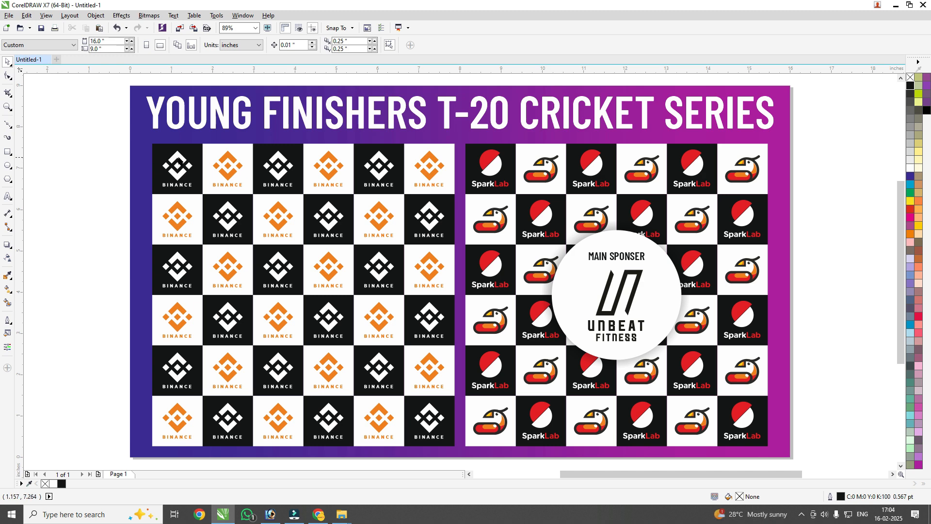
pyautogui.press('F9')
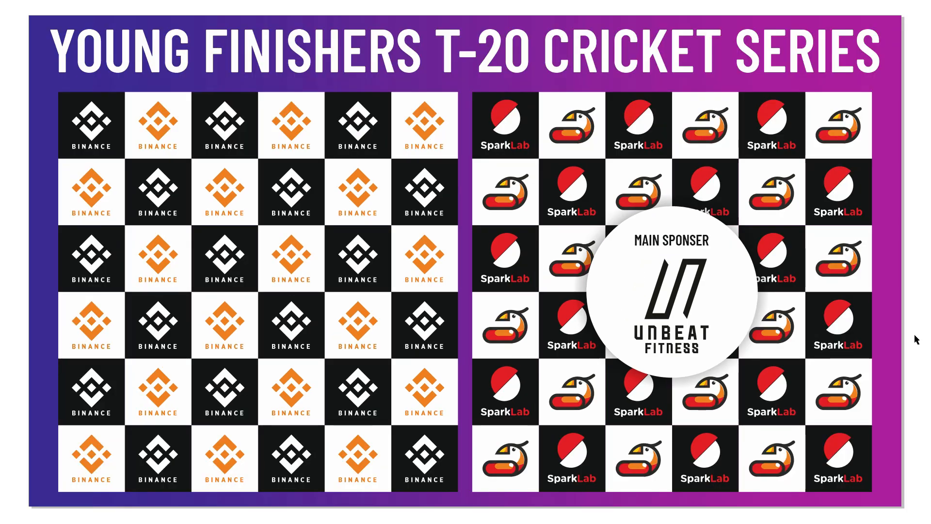